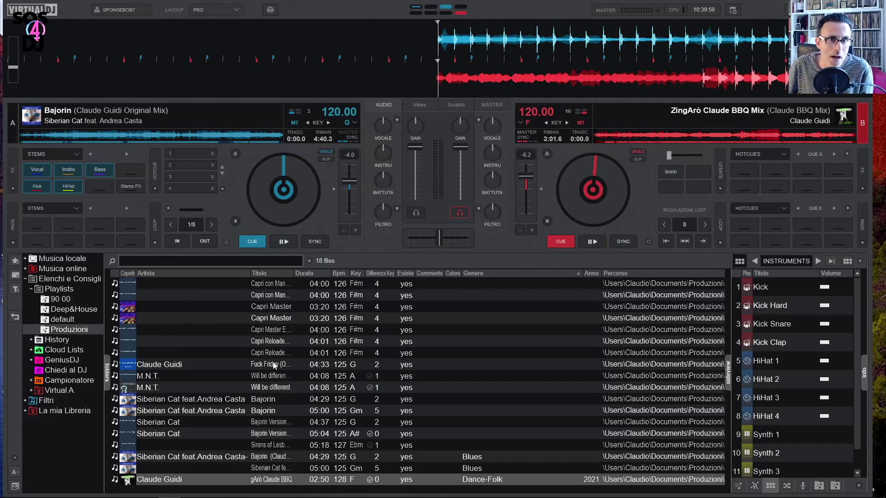
Step: Load Capri Master from the Produzioni playlist onto deck A, and replace it with the 04:29 version of Bajorin
click(204, 399)
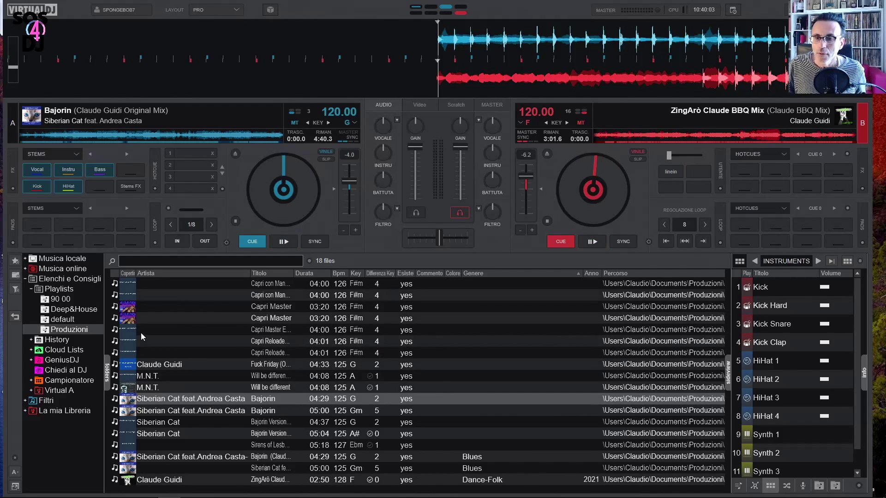
drag(268, 308, 154, 113)
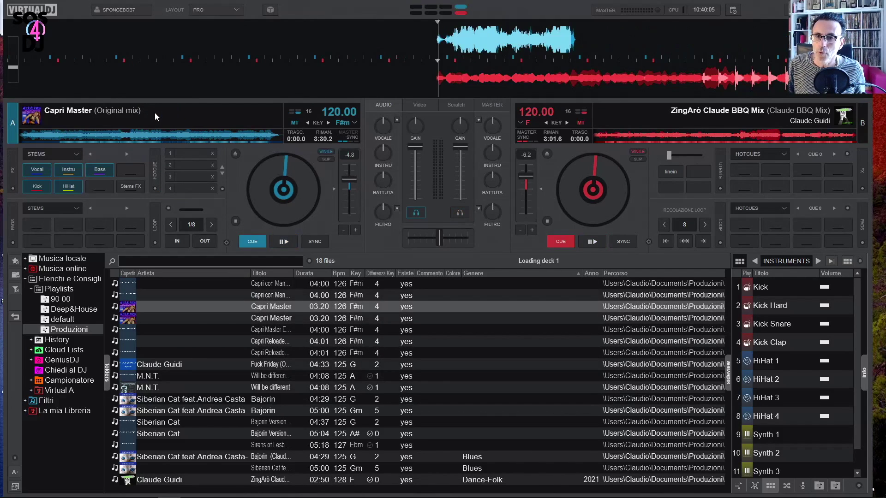
drag(250, 400, 105, 129)
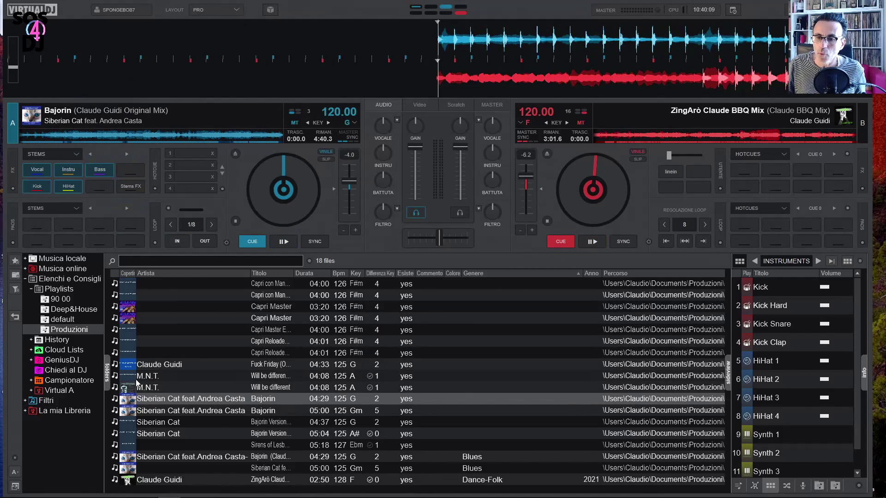
Step: Load Will be different master 2 onto deck A, dismiss the Auto Match Key notice, and reload Bajorin
drag(135, 380, 39, 121)
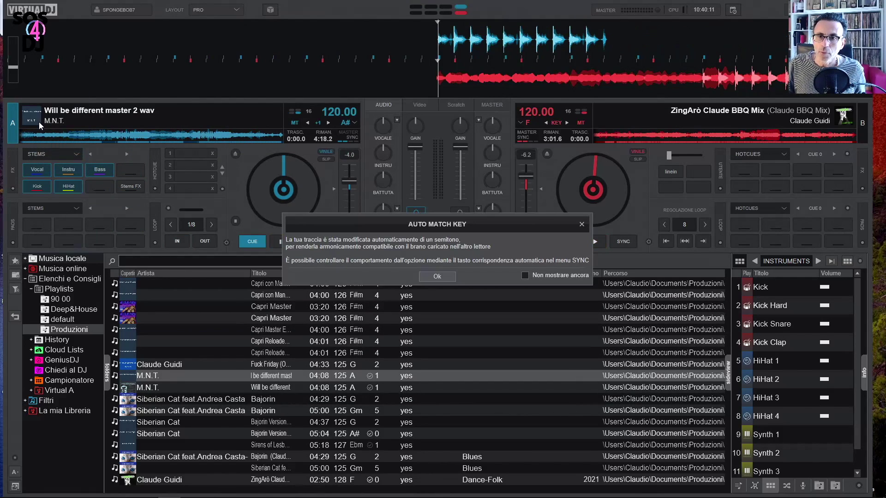
click(425, 280)
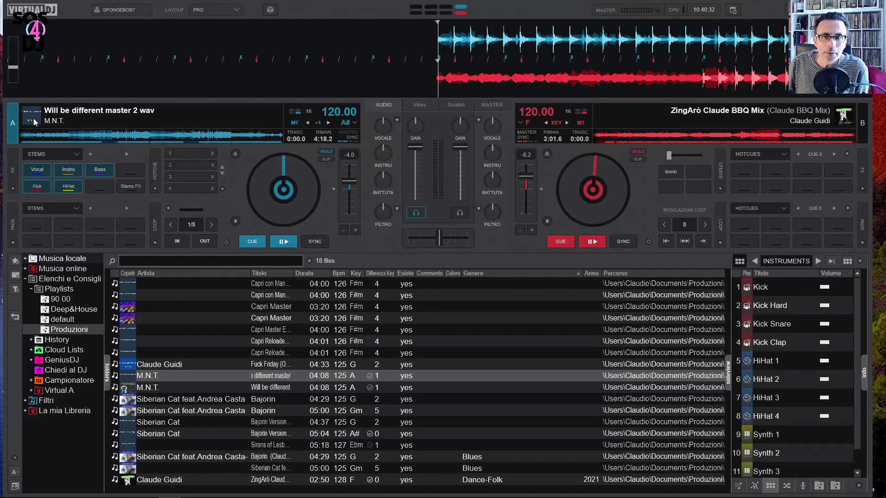
drag(151, 399, 35, 117)
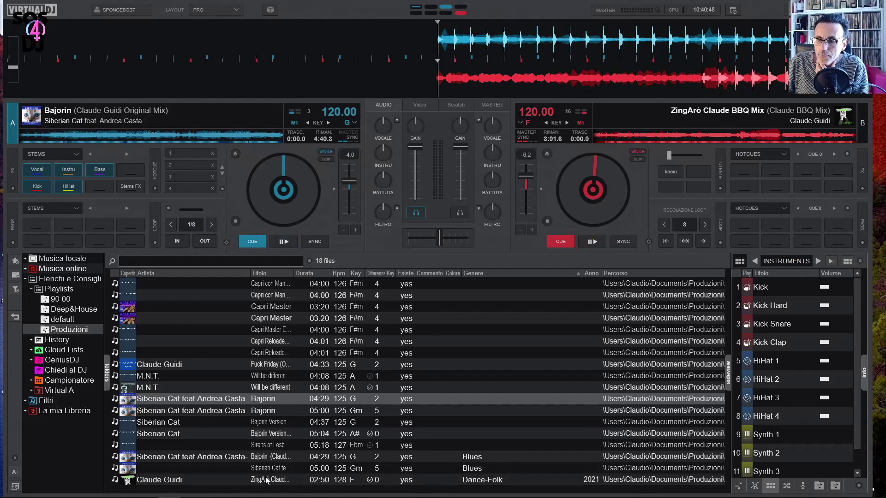
key(End)
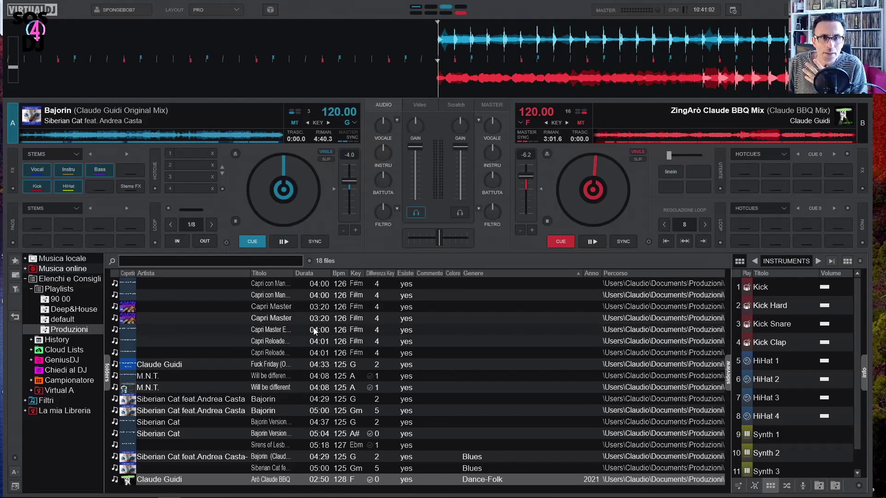
Step: Set the interface layout to Essentials, trying Starter briefly for comparison before returning to Essentials
click(217, 9)
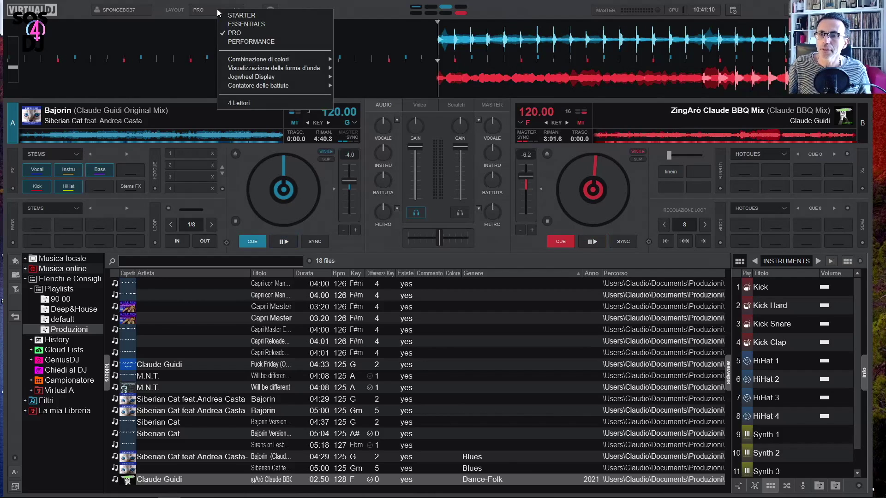
click(254, 23)
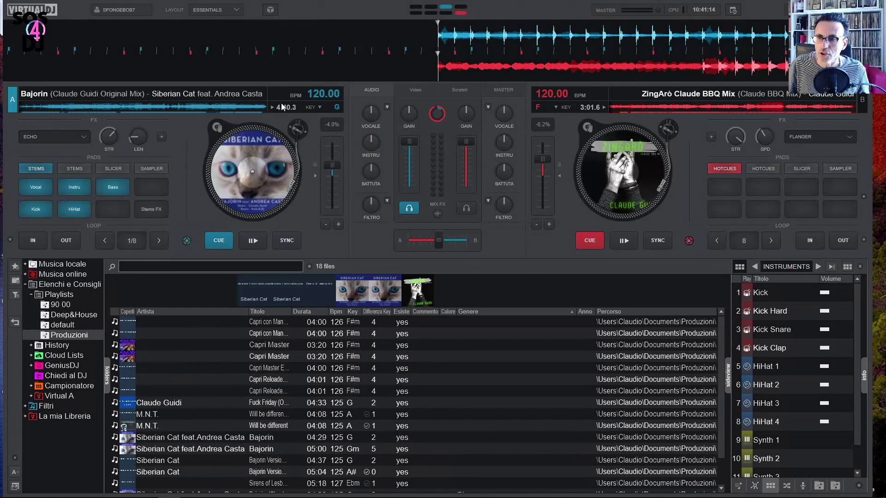
click(218, 11)
click(229, 18)
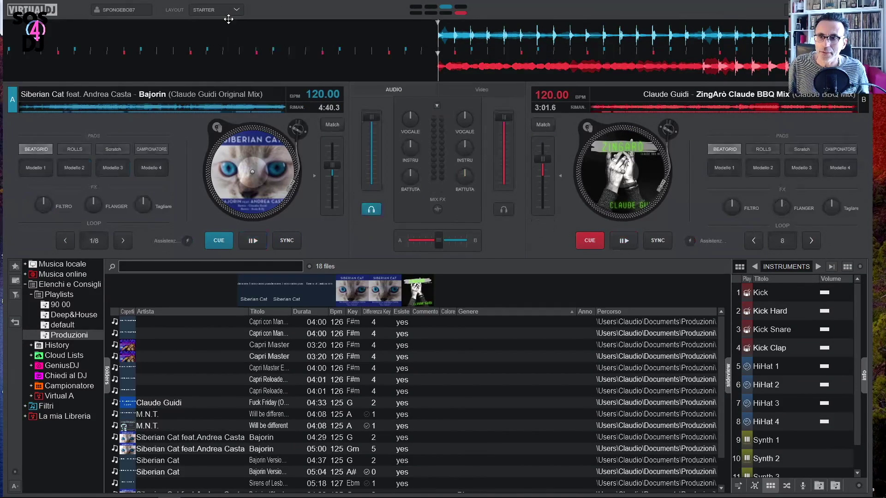
click(217, 10)
click(231, 22)
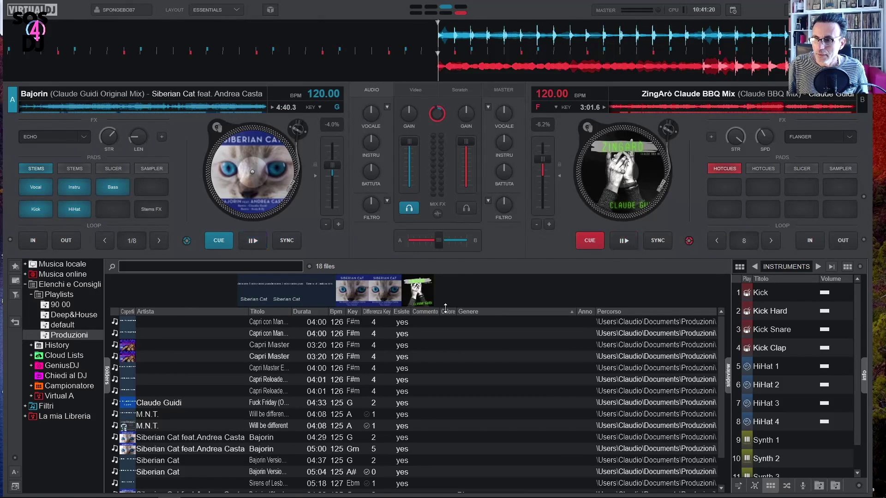
Step: Enlarge the cover artwork strip above the track list and check the covers while browsing the Produzioni tracks
drag(445, 308, 451, 359)
scroll(380, 311, down, 3)
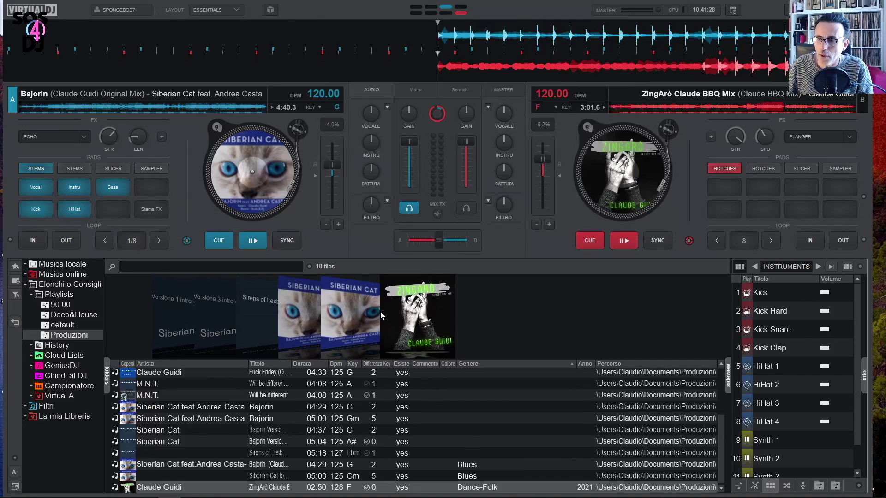
scroll(380, 312, up, 3)
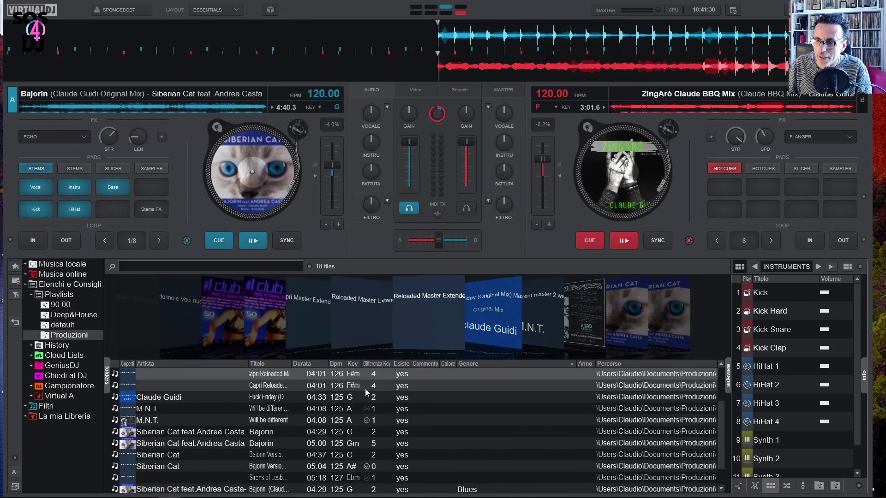
scroll(344, 403, down, 4)
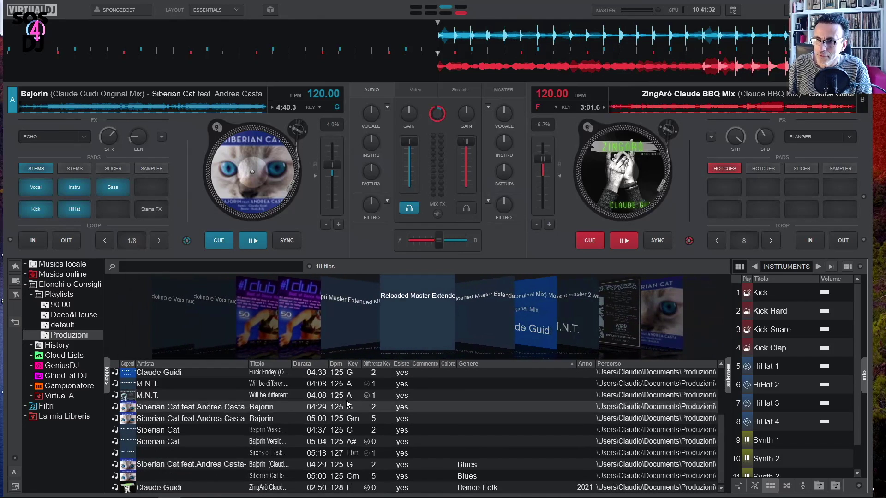
scroll(362, 418, up, 4)
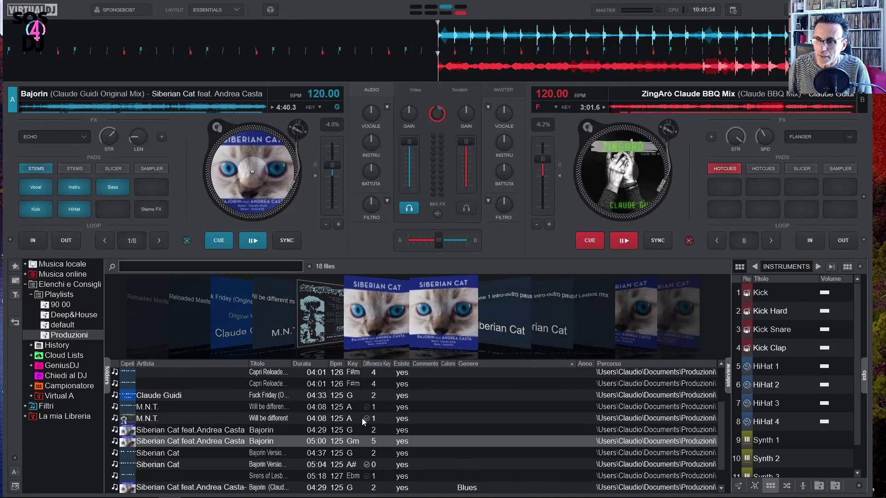
Step: Open the Deep&House playlist and browse its tracks and cover artwork
click(49, 315)
scroll(316, 419, down, 6)
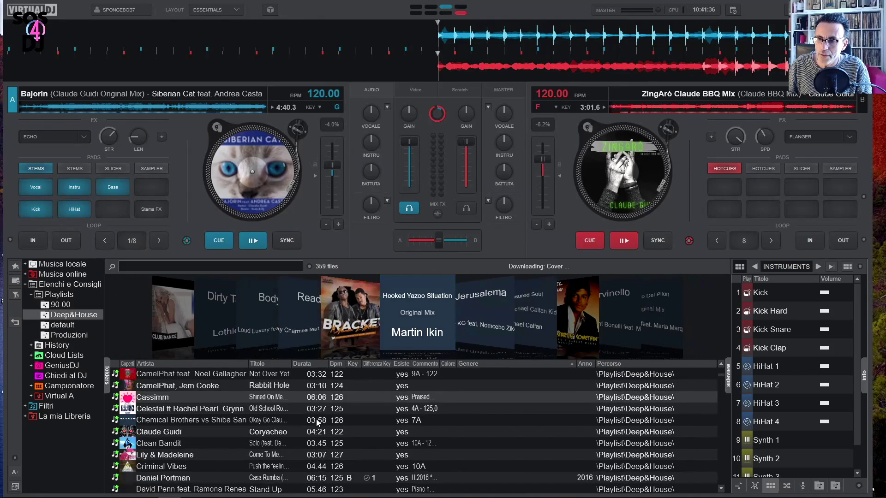
scroll(317, 418, down, 4)
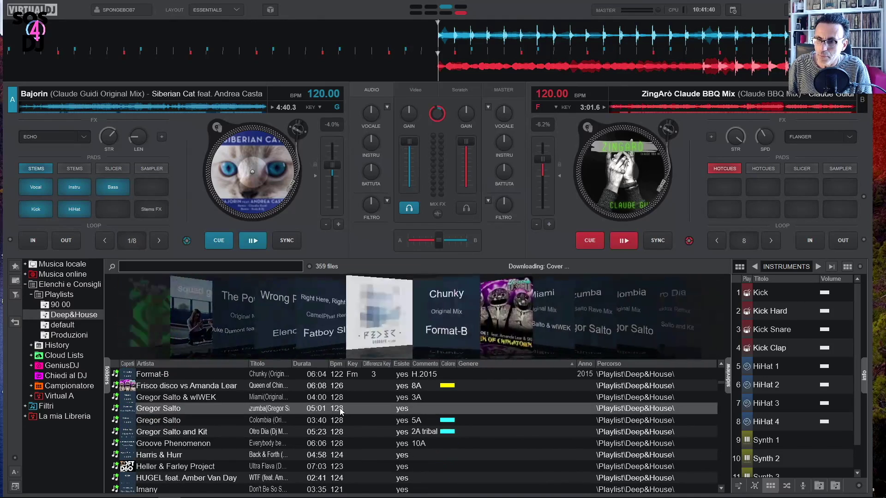
scroll(339, 408, up, 10)
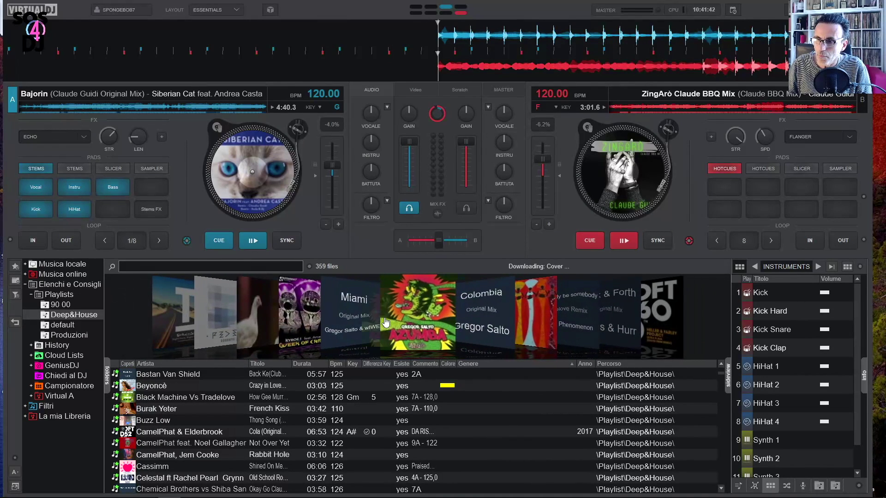
click(550, 323)
scroll(258, 319, up, 1)
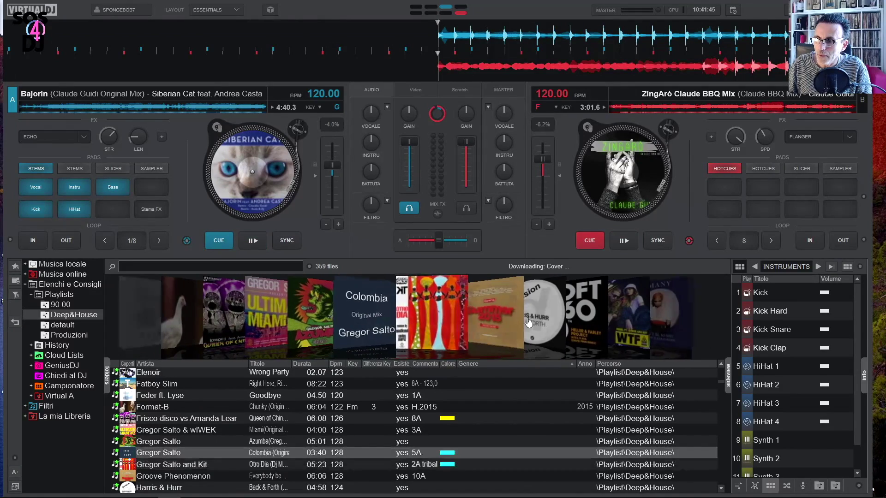
scroll(347, 416, down, 2)
scroll(338, 419, down, 1)
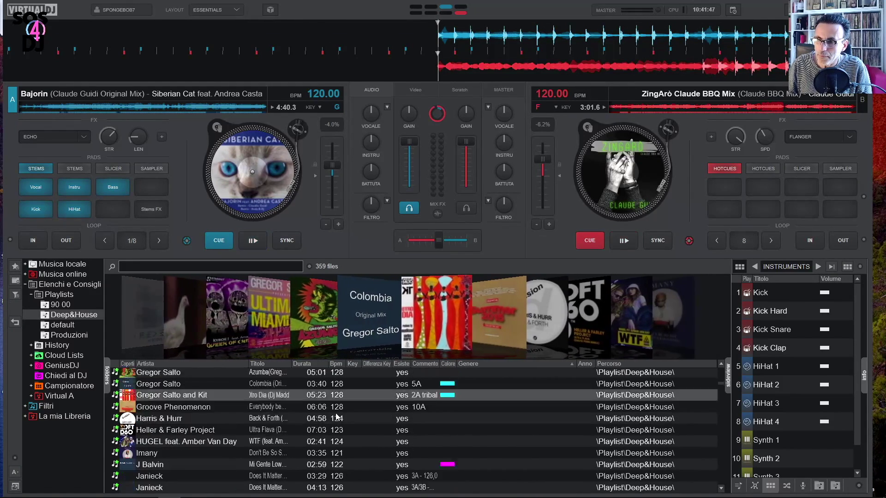
scroll(318, 418, up, 6)
Step: Select Wrong Party, show the track info panel, and load the track onto deck A to display its cover on the platter
click(297, 441)
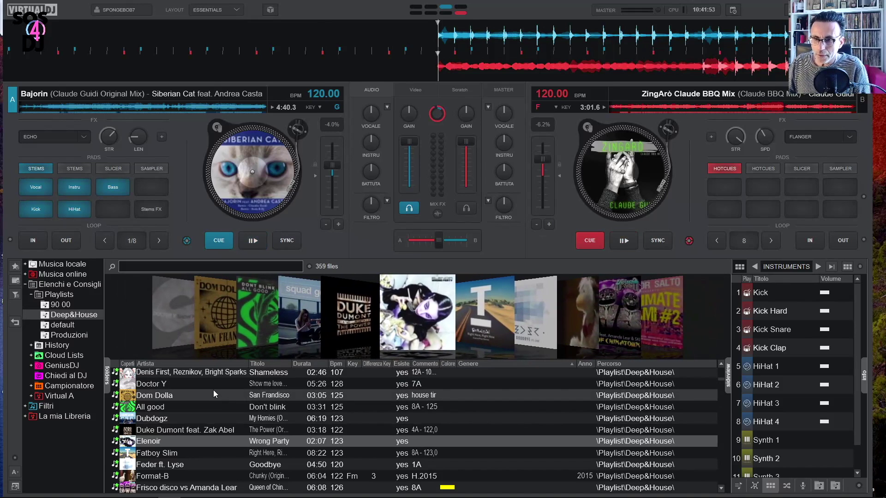
scroll(212, 389, up, 2)
scroll(162, 382, up, 1)
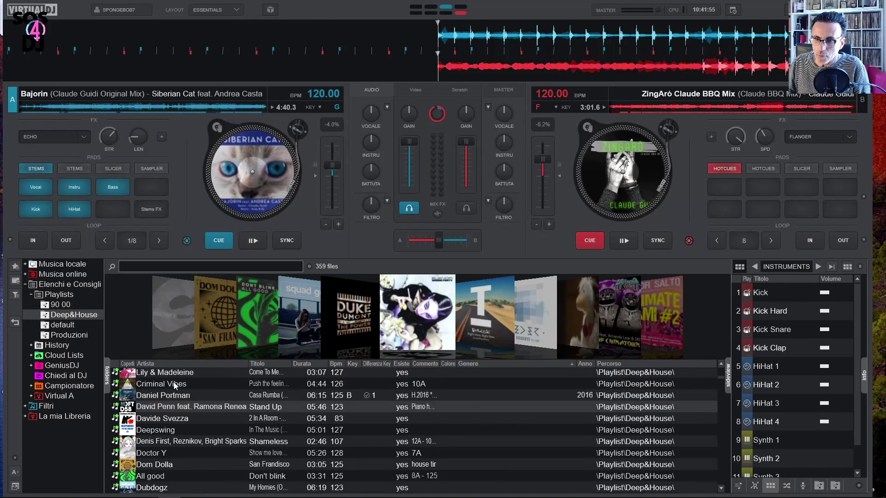
click(864, 378)
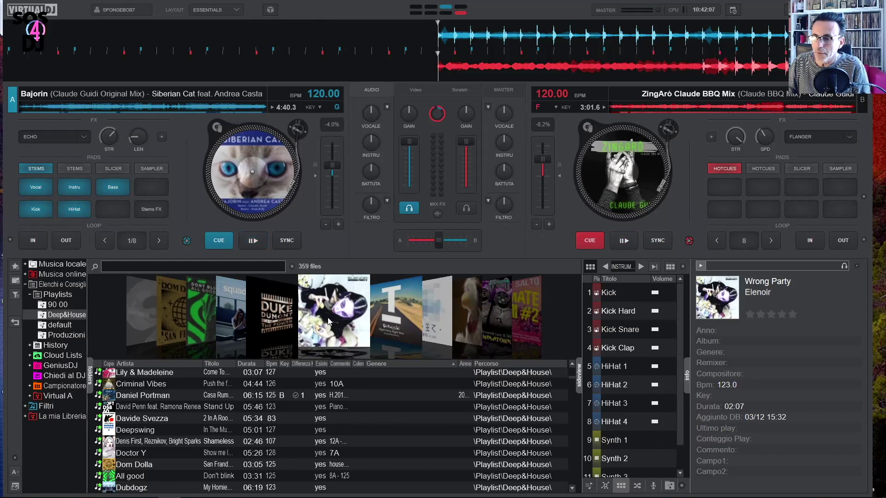
double_click(342, 323)
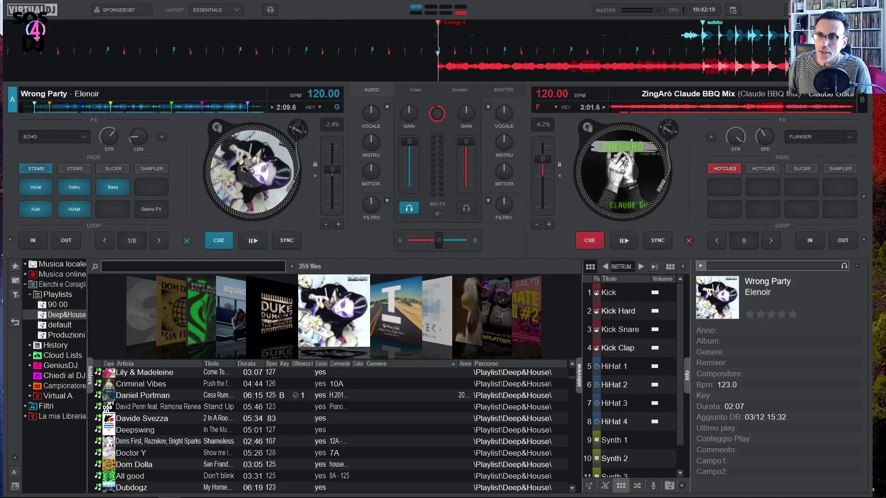
drag(225, 244, 230, 164)
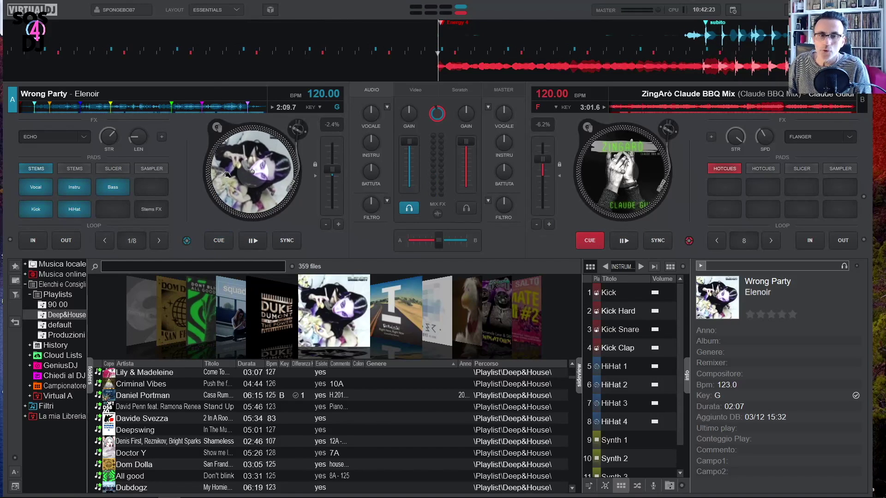
Step: Compare the Starter, Performance and Pro layouts, and return to the Essentials layout
click(213, 11)
click(212, 11)
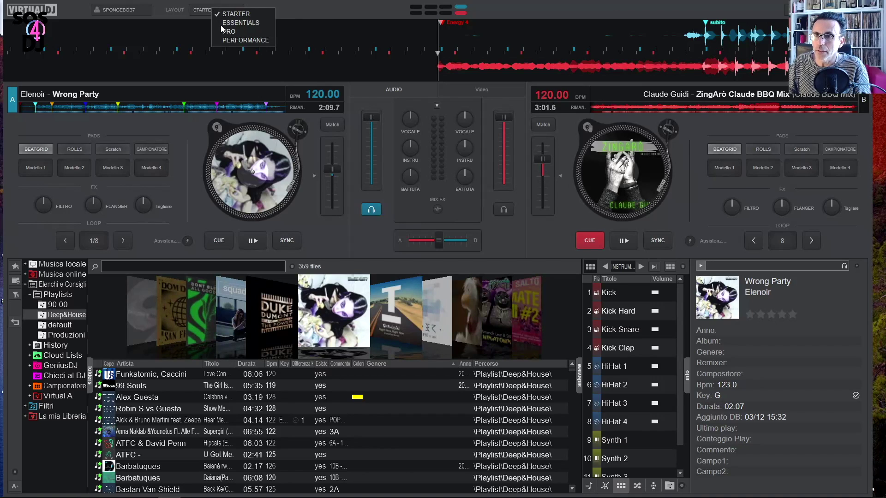
click(219, 33)
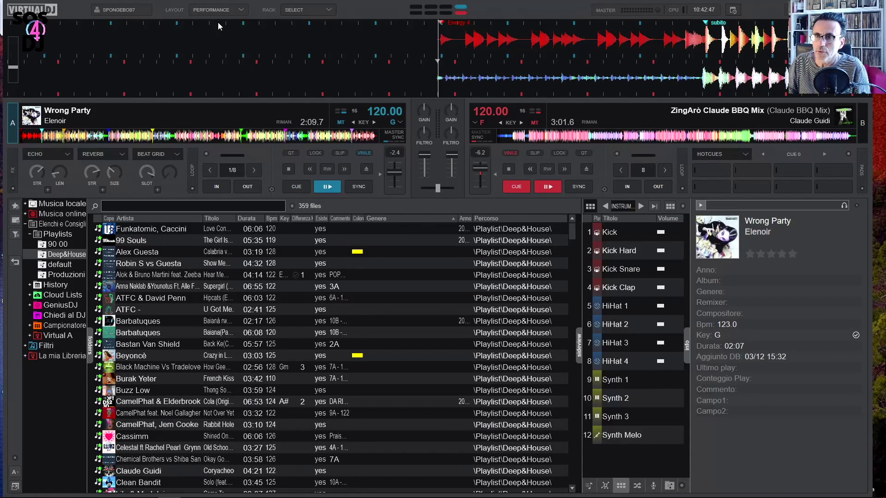
click(231, 10)
click(260, 33)
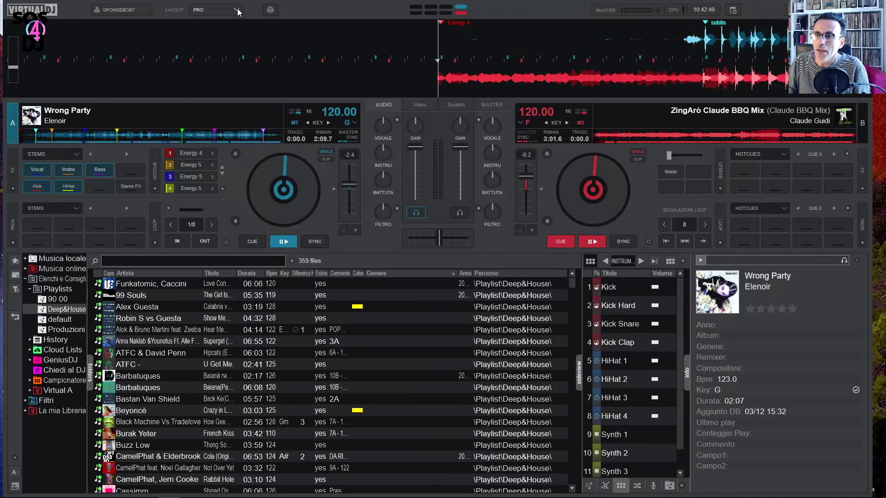
click(216, 9)
click(268, 24)
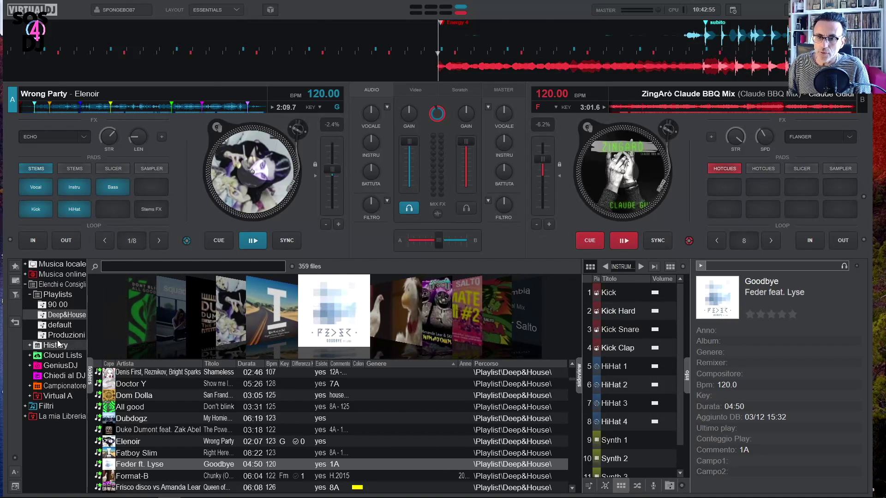
Step: Open the 90 00 playlist and inspect the covers of SING A SONG and SET FIRE vs THINK ABOUT
click(64, 308)
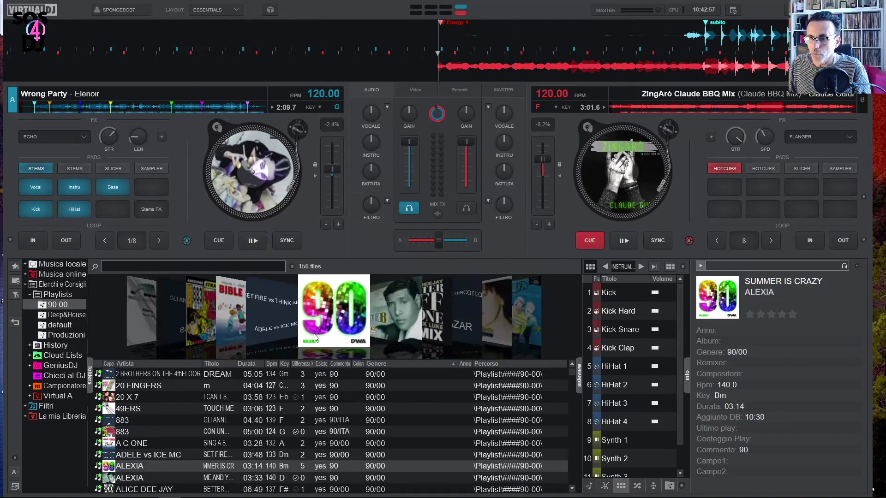
click(137, 422)
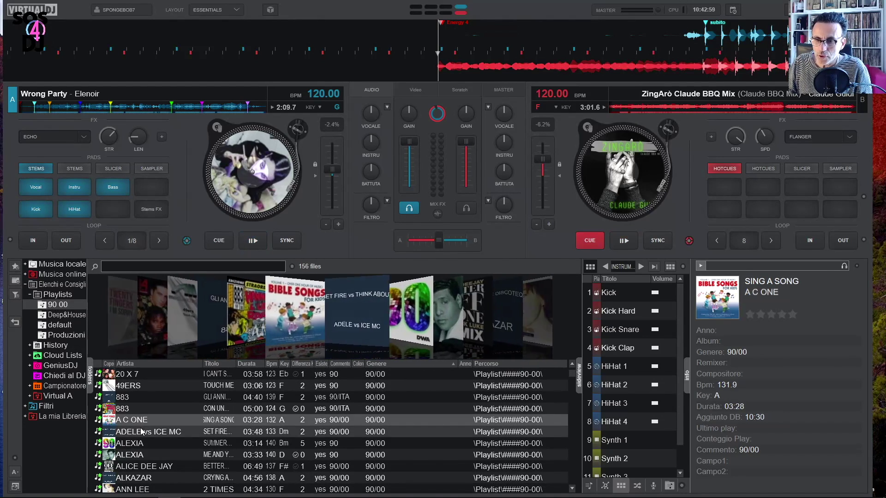
click(141, 432)
scroll(141, 434, down, 6)
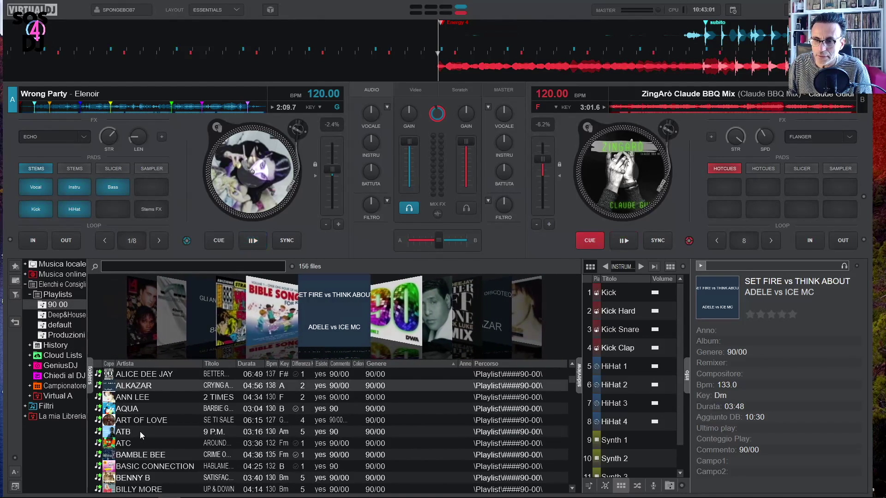
Step: Load SEXO SEXO from the 90 00 playlist onto deck A and dismiss the Auto Match Key notice
click(137, 421)
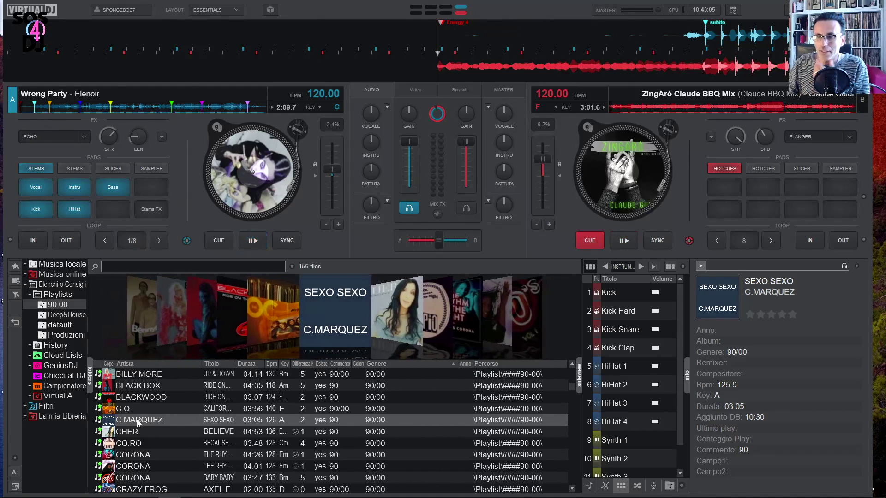
drag(265, 256, 120, 136)
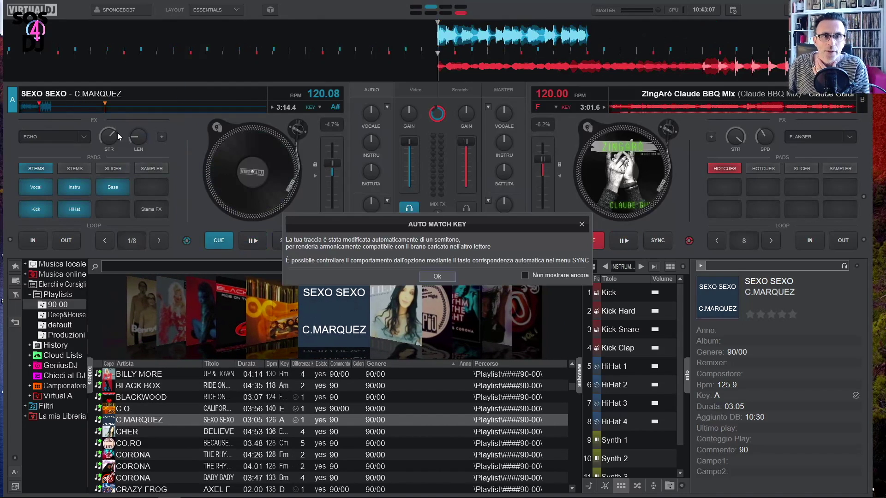
click(439, 277)
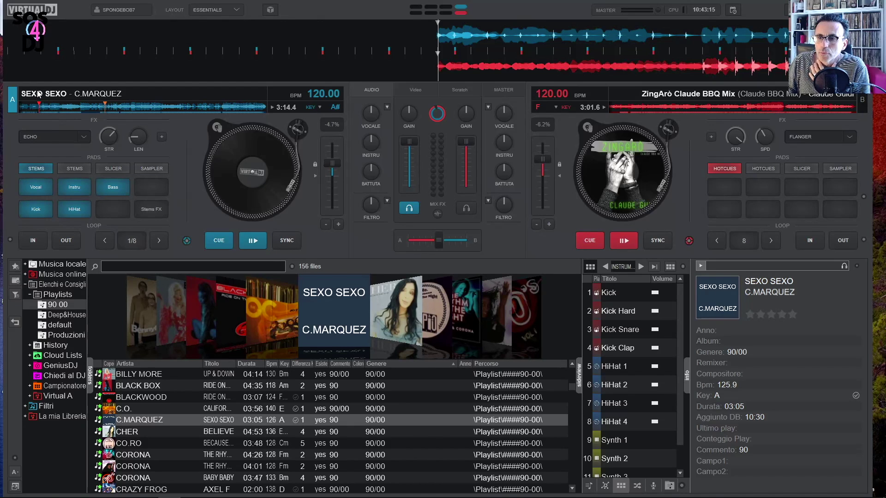
Step: Switch to the Pro layout and open the cover selection from the tag editor of SEXO SEXO on deck A
right_click(197, 420)
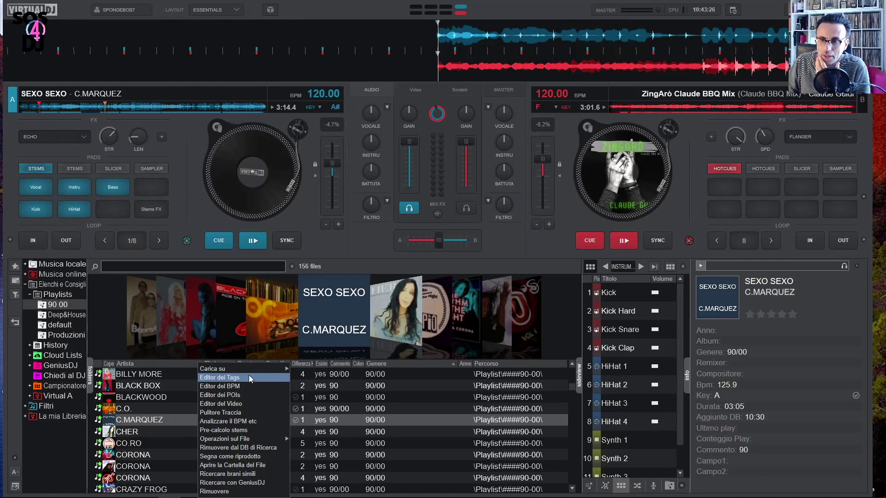
click(236, 13)
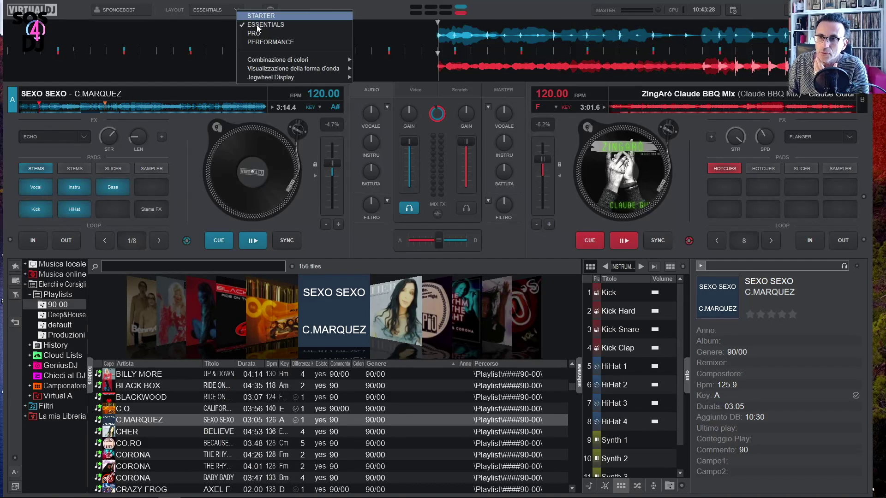
click(258, 36)
right_click(31, 116)
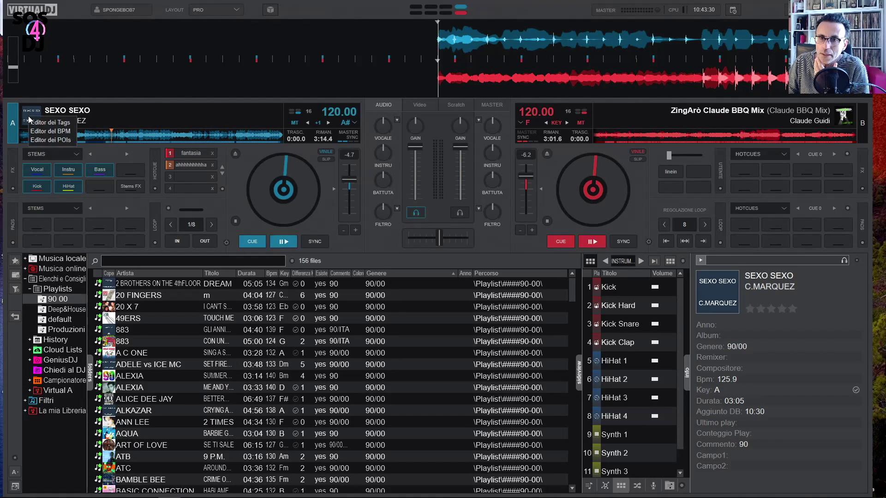
click(38, 124)
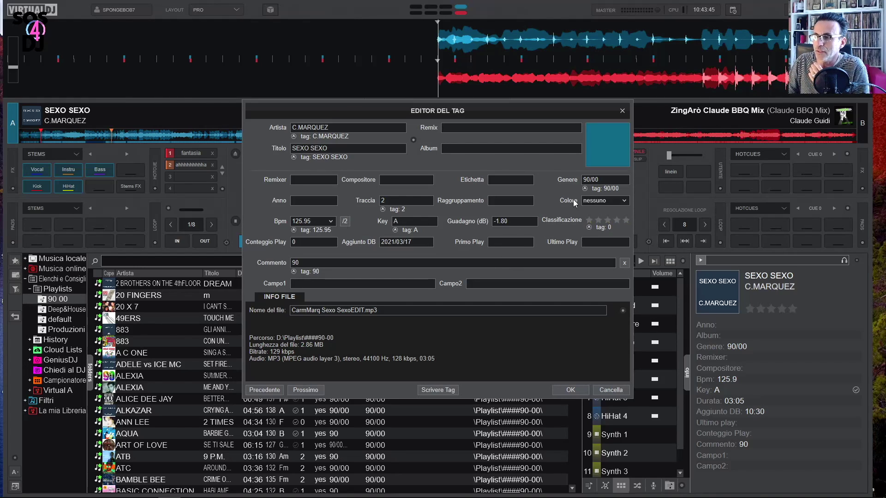
click(603, 153)
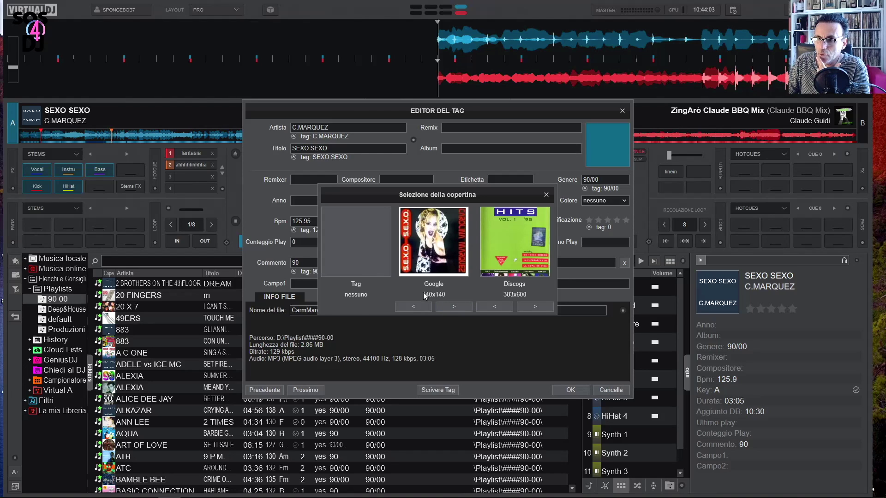
Step: Browse the Discogs cover suggestions for SEXO SEXO
click(536, 306)
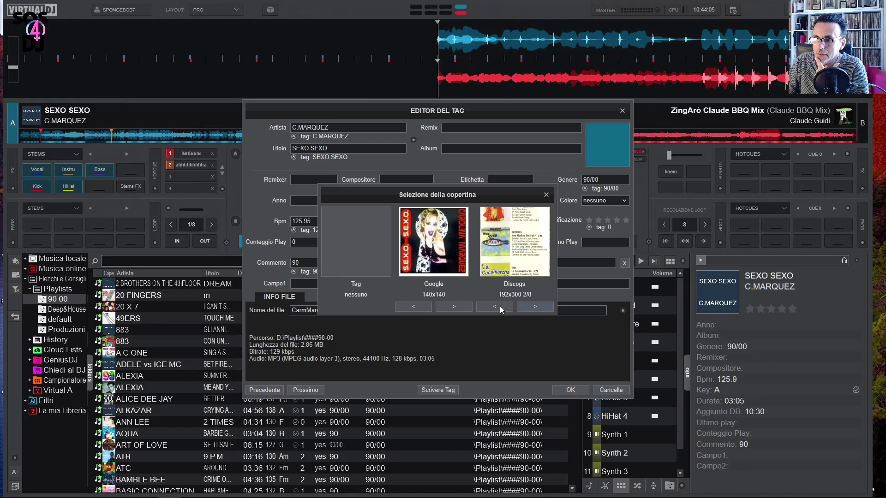
click(503, 306)
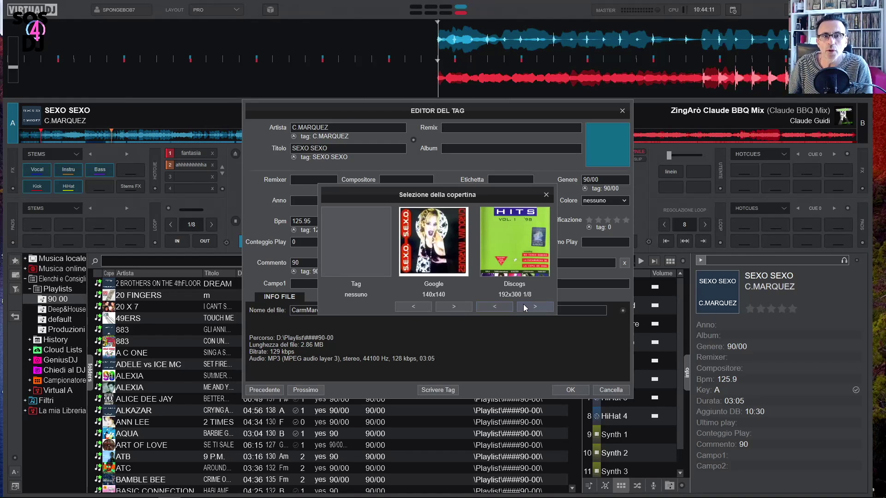
click(524, 303)
click(524, 303)
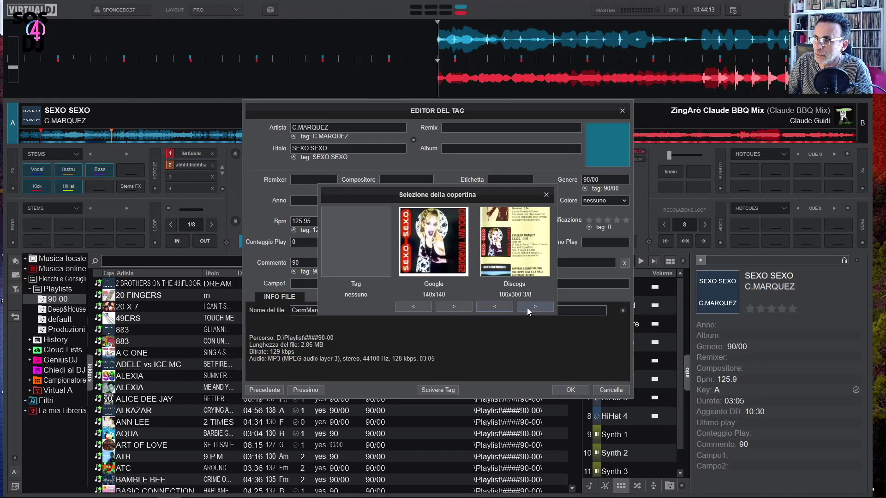
click(536, 309)
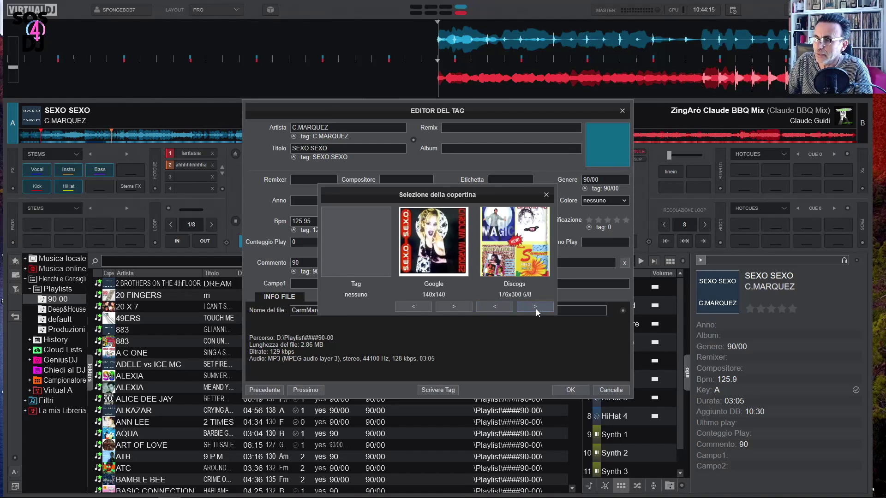
click(536, 308)
Step: Browse the Google cover suggestions and assign the first one, 140x140, to SEXO SEXO
click(455, 307)
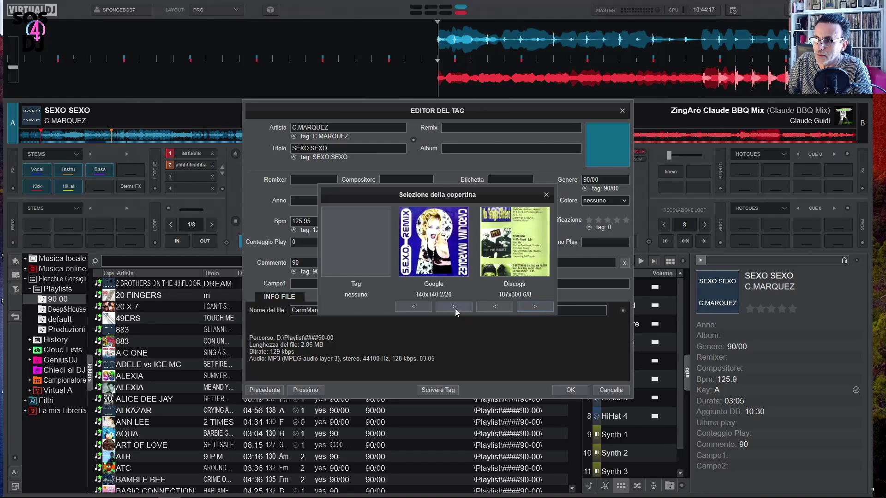
click(454, 307)
click(455, 306)
click(423, 305)
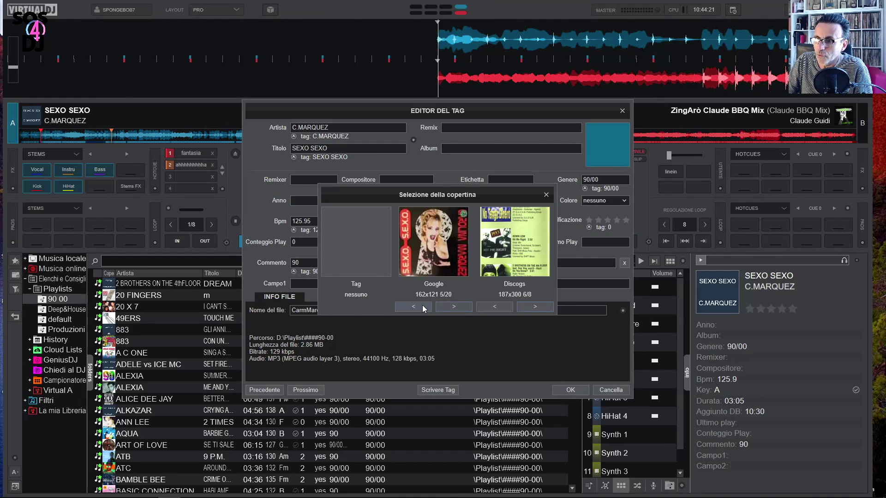
click(422, 305)
click(422, 306)
click(422, 305)
click(423, 305)
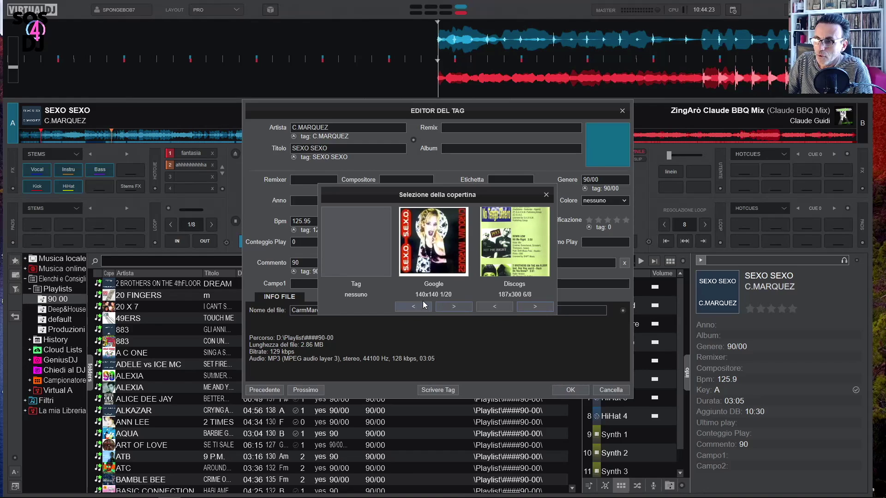
click(440, 236)
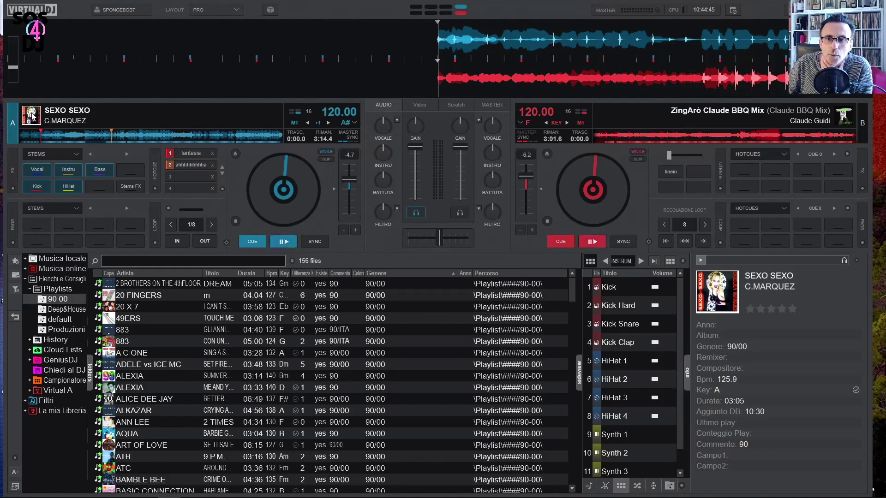
Step: Return to the Essentials layout and check the new SEXO SEXO cover in the cover carousel and on deck A's platter
click(225, 15)
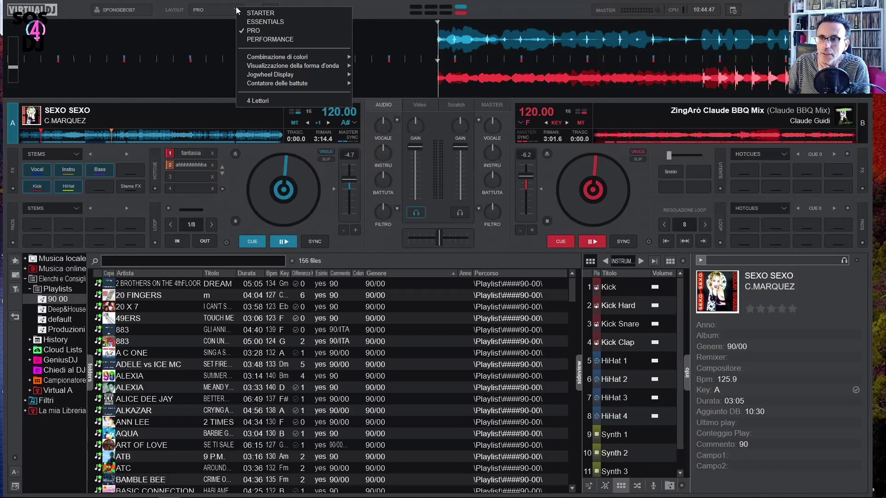
click(252, 20)
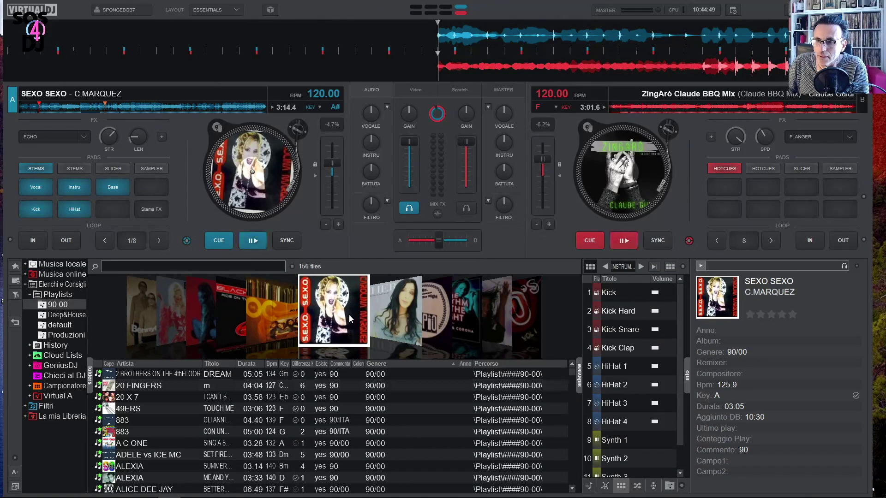
scroll(358, 320, up, 2)
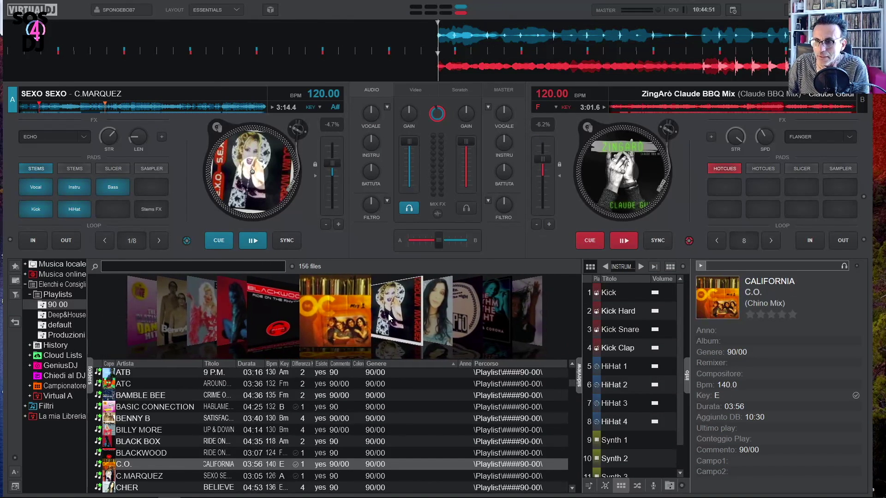
scroll(358, 320, down, 1)
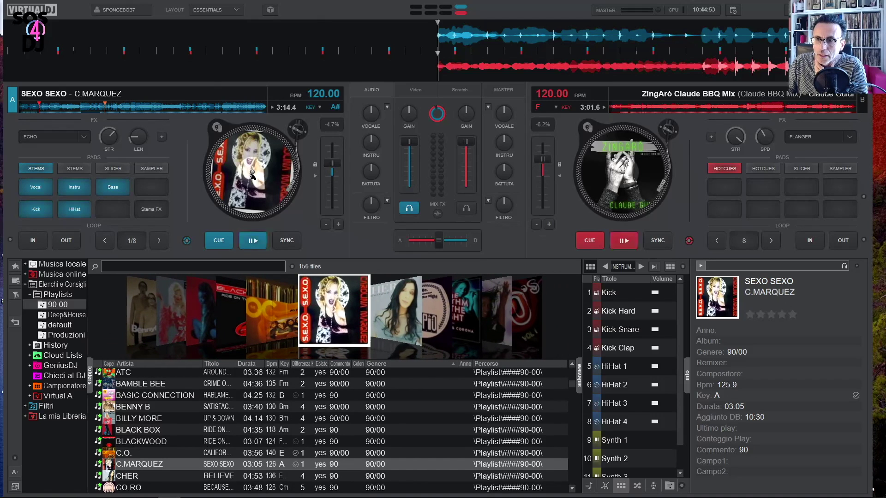
drag(280, 174, 235, 196)
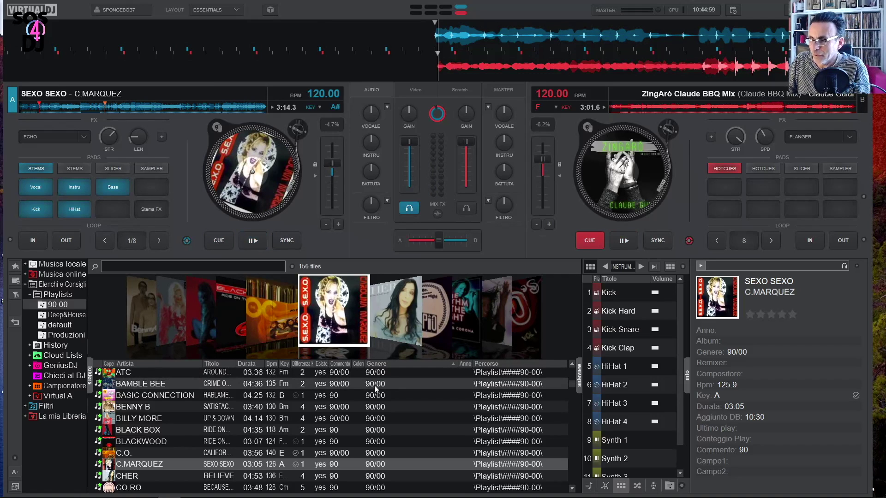
Step: Open the Produzioni playlist and load Bajorin Versione 1 intro-outro pause 2 sec by Siberian Cat onto deck A
scroll(184, 416, down, 15)
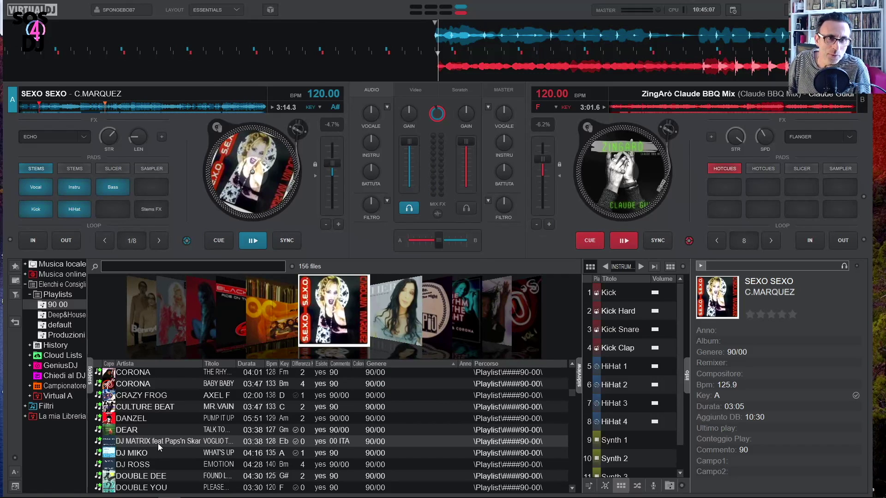
click(65, 314)
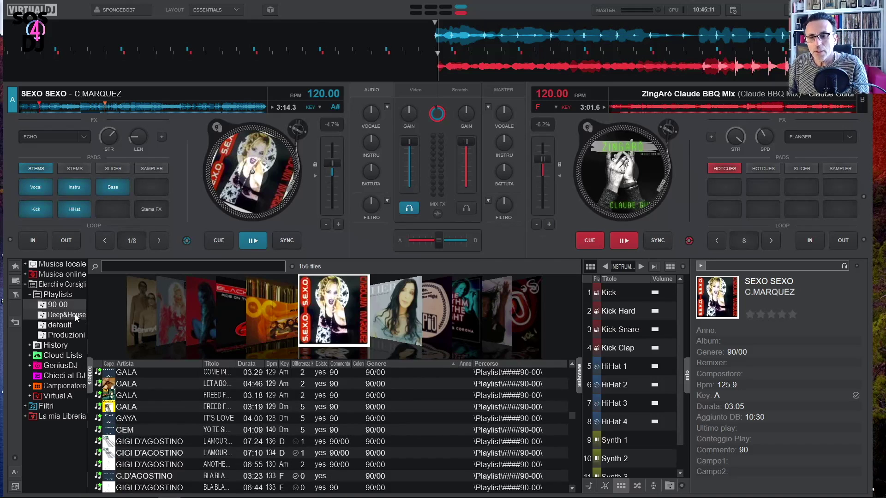
click(67, 335)
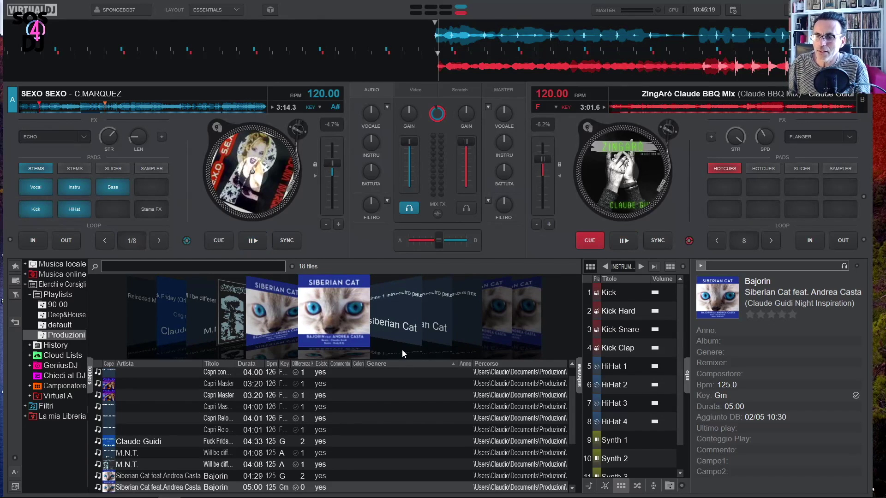
click(400, 311)
drag(370, 325, 179, 176)
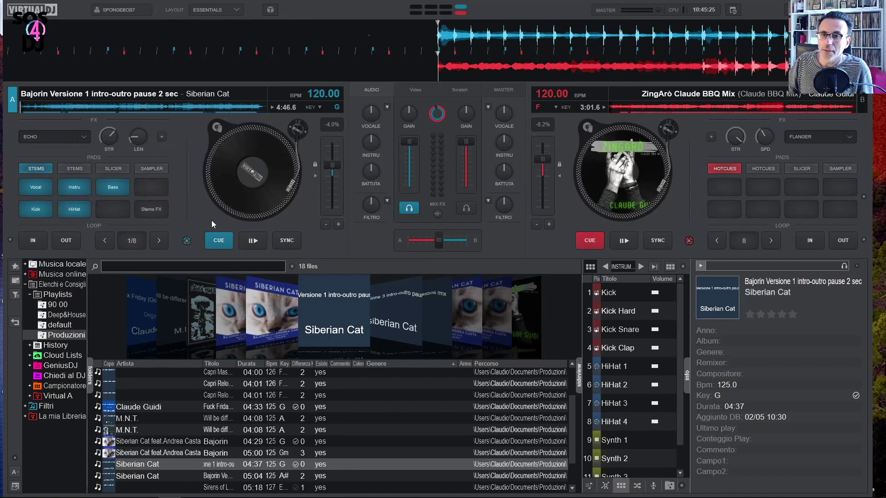
Step: Open the cover selection in the tag editor for the Bajorin Versione 1 track and browse its Google suggestions
right_click(332, 309)
click(345, 320)
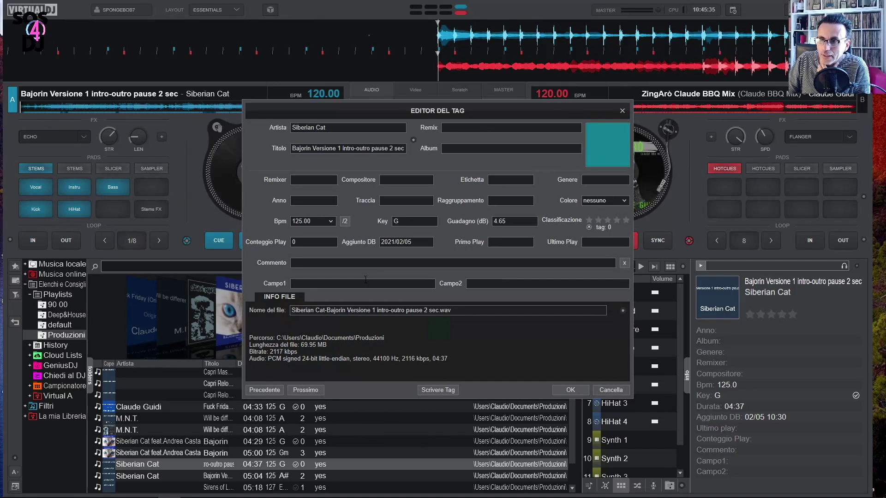
click(609, 146)
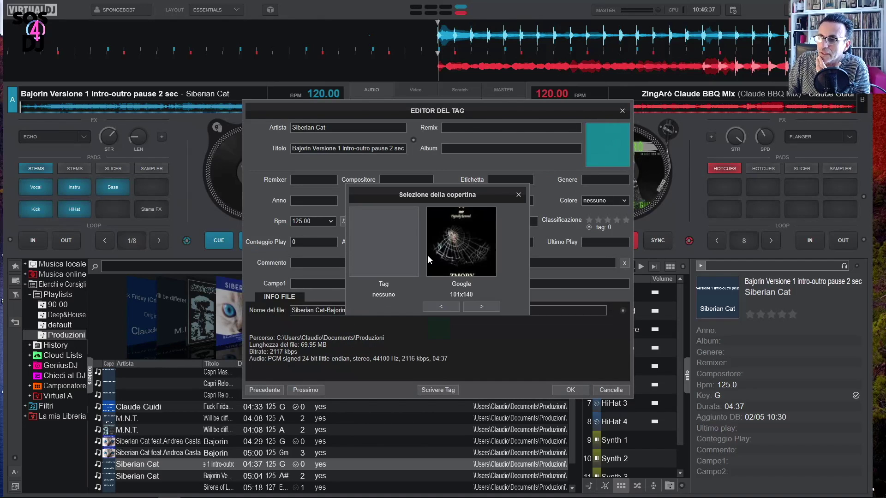
click(482, 306)
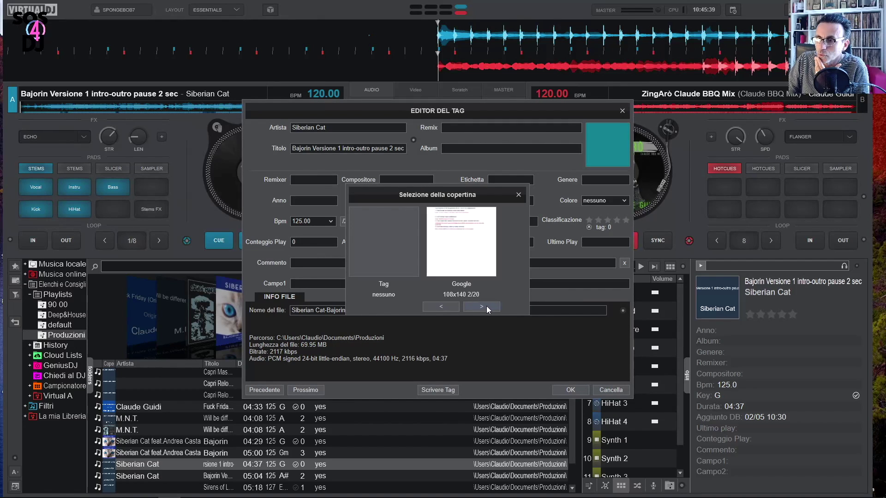
click(486, 306)
click(487, 306)
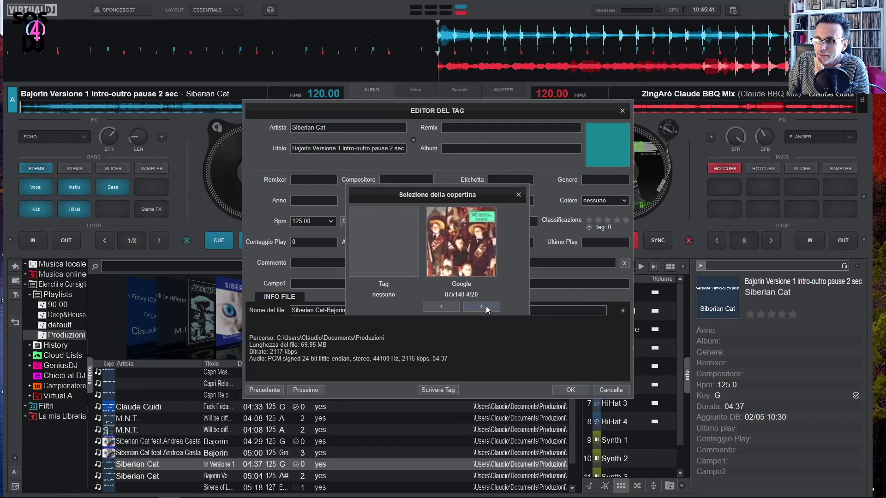
click(486, 306)
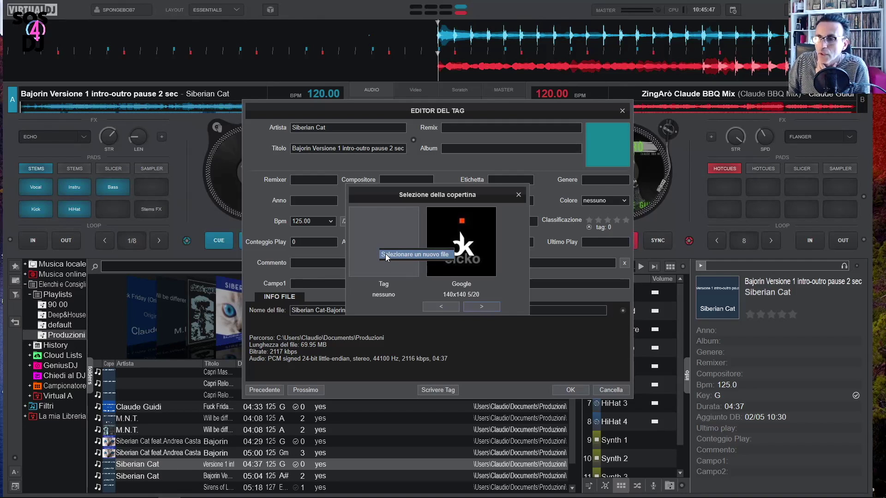
Step: Assign the SOS 4 DJ logo image from the Documenti folder as the track's cover and write the tags to the file
click(389, 254)
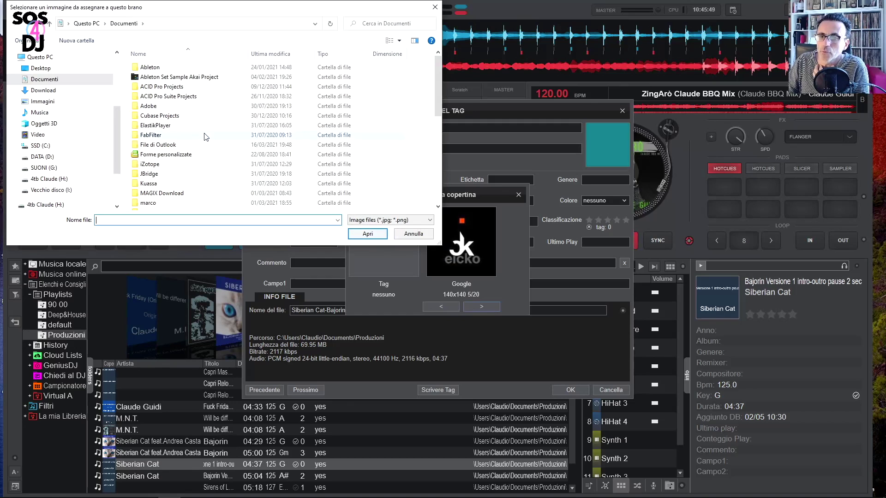
scroll(205, 138, down, 3)
double_click(157, 170)
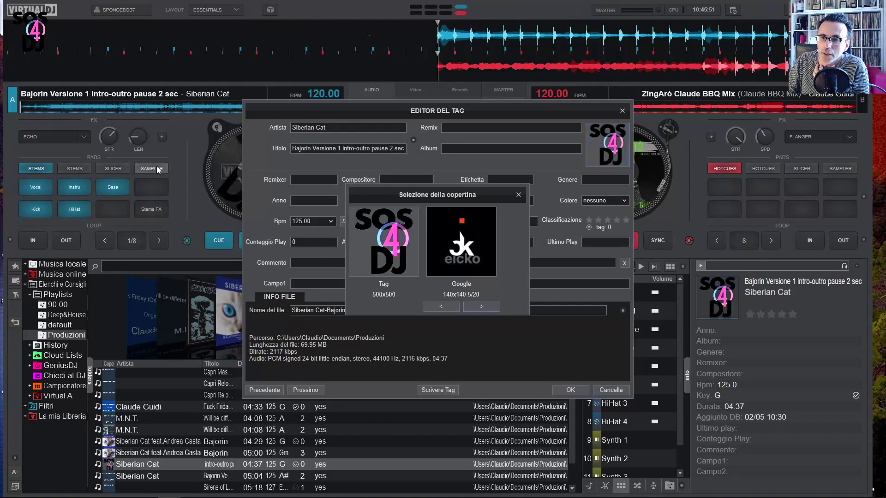
click(393, 240)
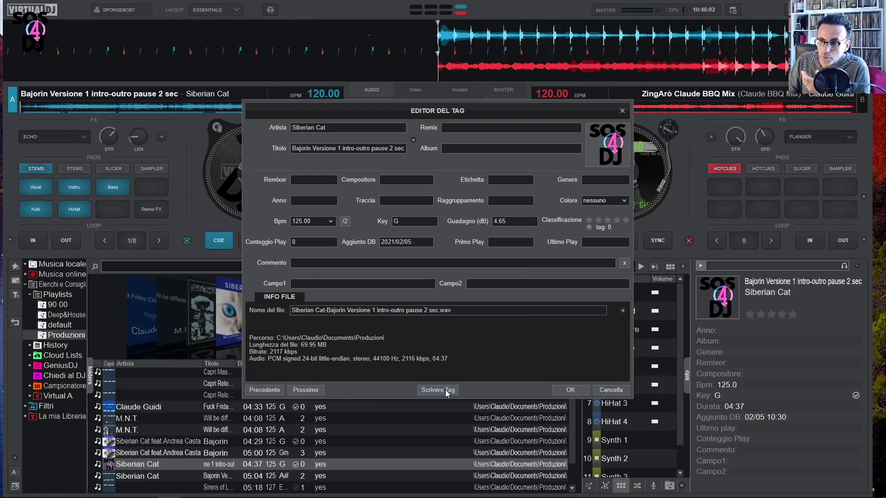
click(445, 390)
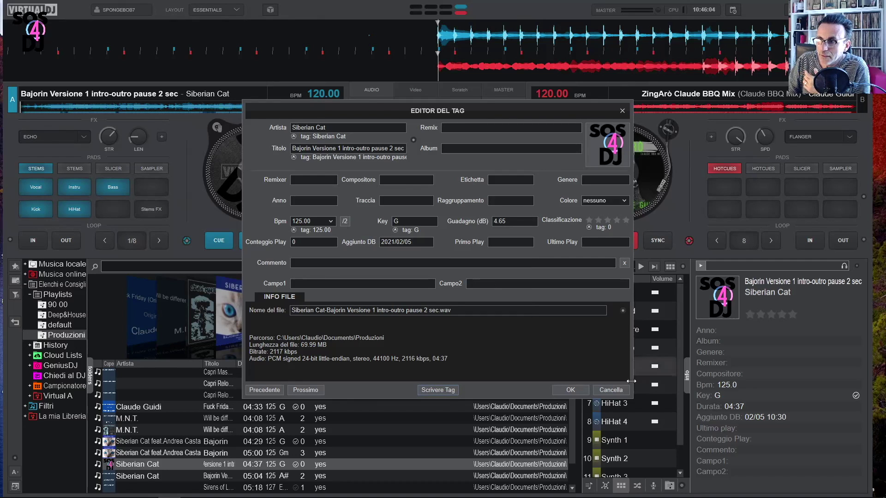
click(570, 390)
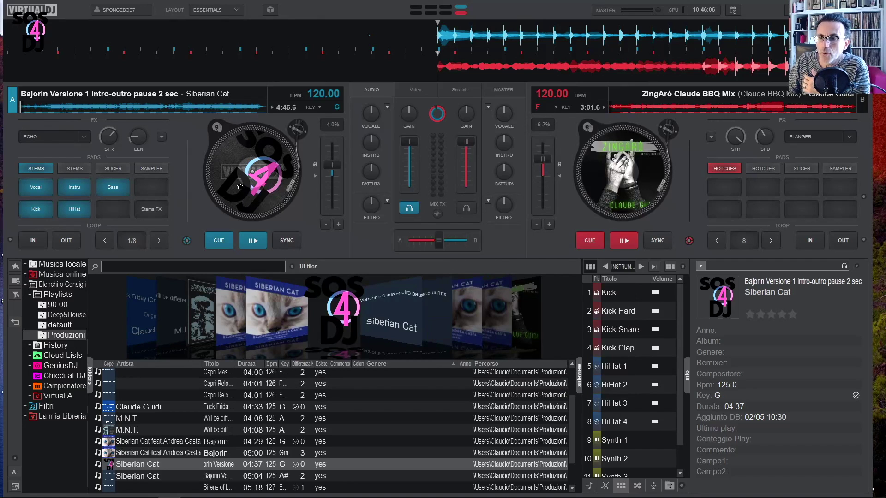
Step: Check the SOS 4 DJ cover by spinning deck A's platter, return to the cue point, and switch to the Pro layout
drag(240, 186, 262, 207)
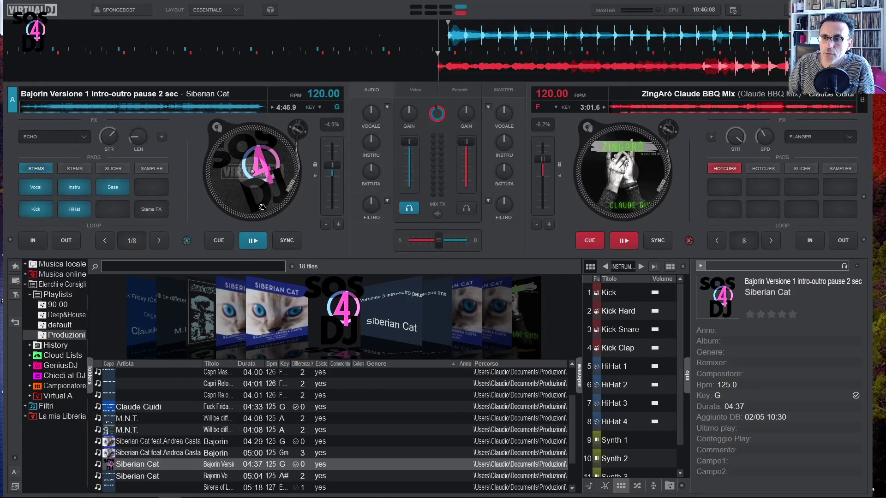
click(219, 242)
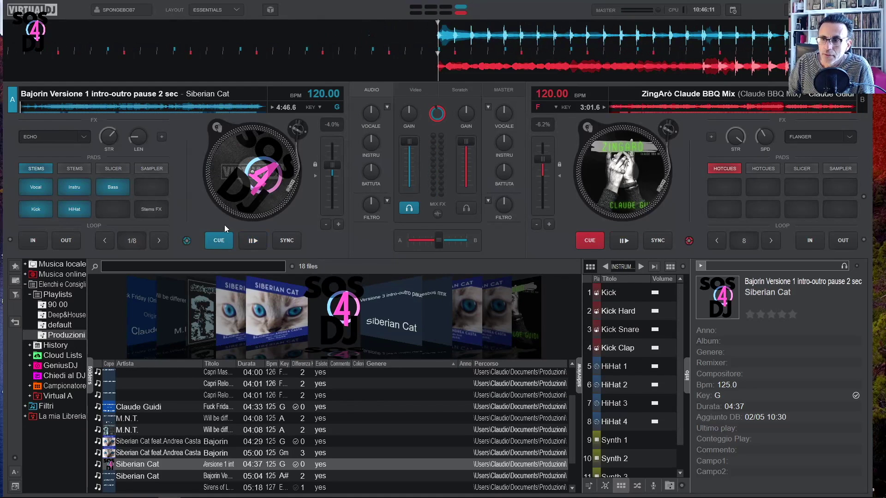
click(230, 10)
click(251, 30)
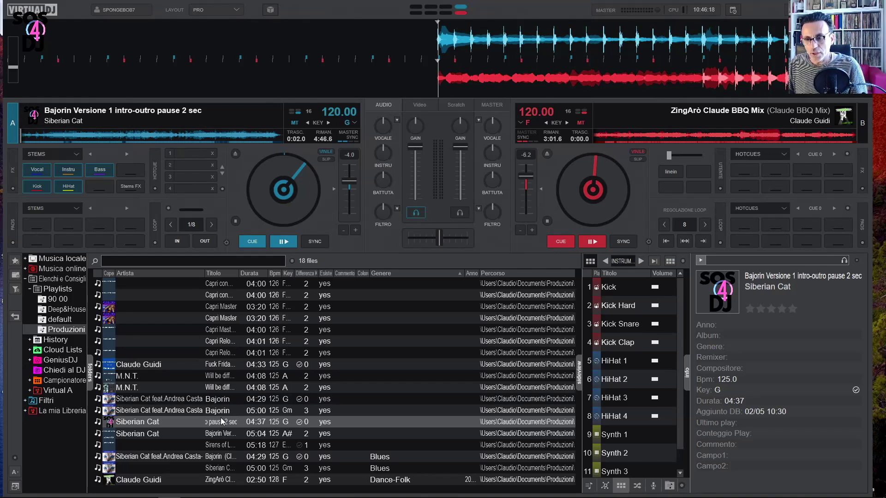
Step: Open the tag editor's cover selection for Bajorin Versione 1 intro-outro pause 2 sec and delete the SOS 4 DJ cover from its tag
right_click(190, 424)
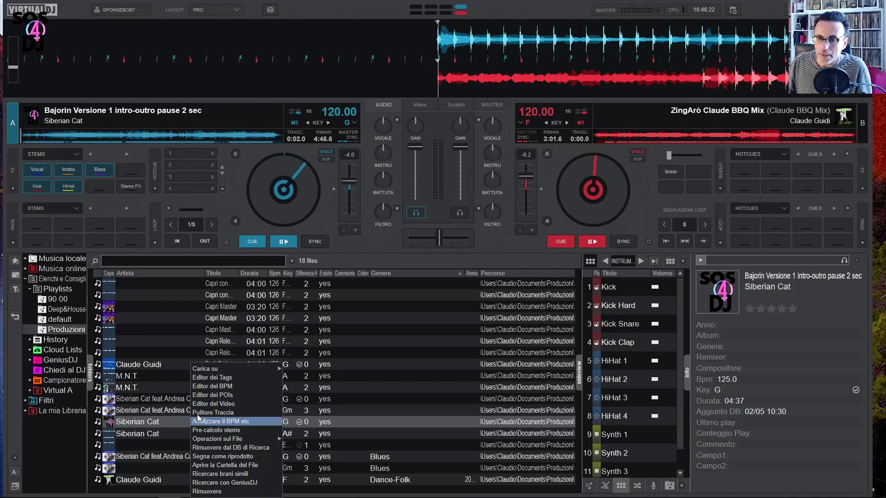
click(212, 379)
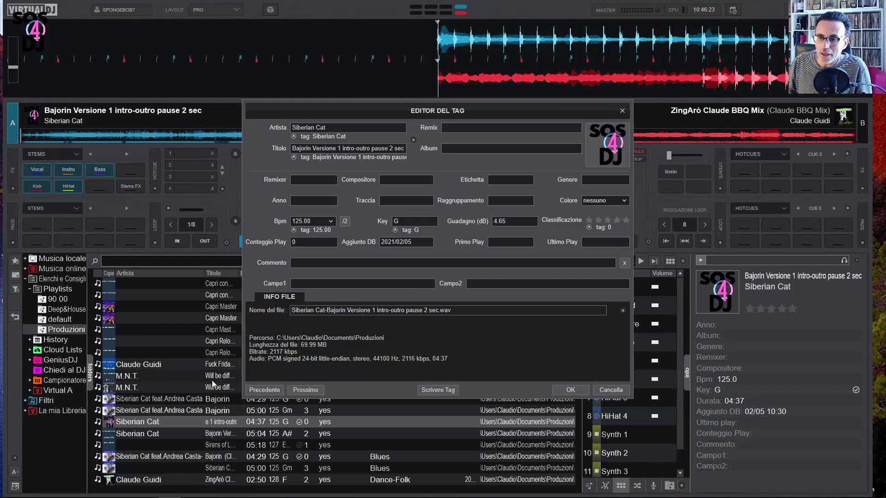
click(617, 140)
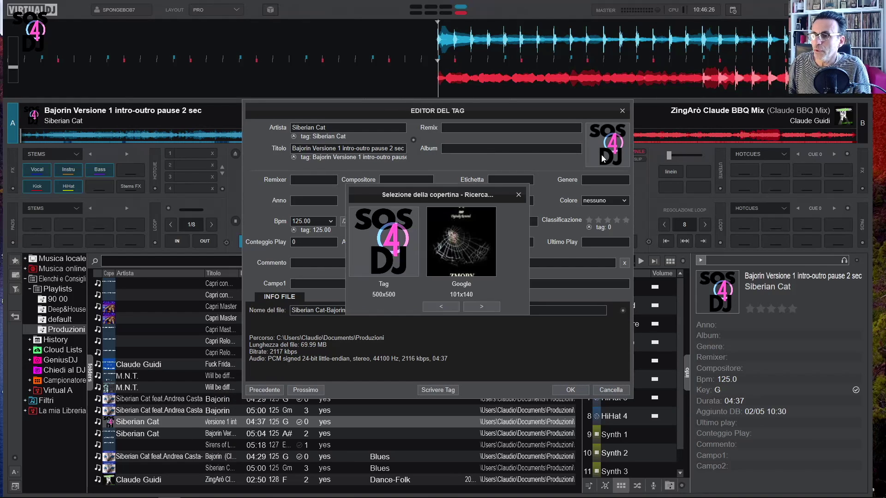
right_click(385, 245)
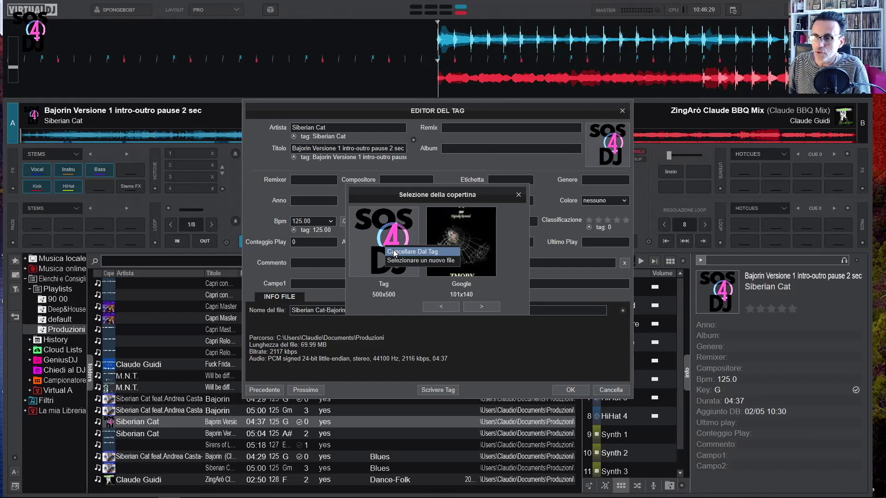
click(402, 254)
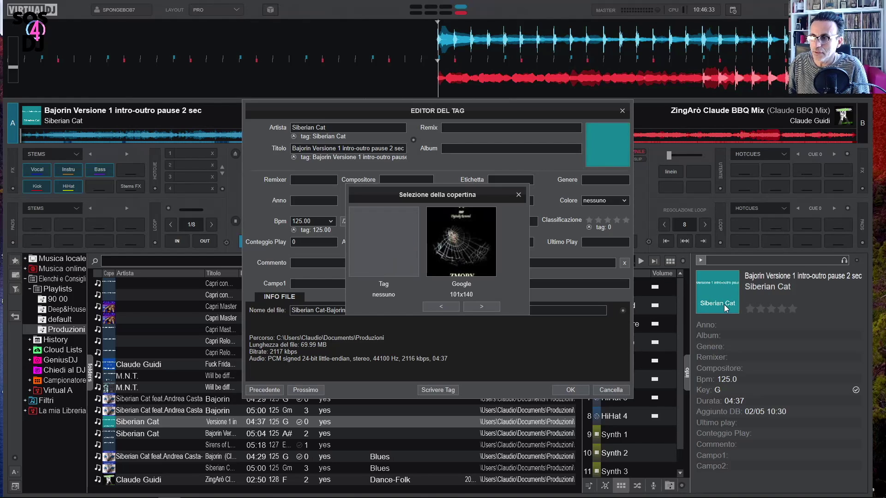
Step: Assign the logoClaudevuoto (2) image from the Documenti folder as the track's cover and confirm the tag editor
right_click(381, 244)
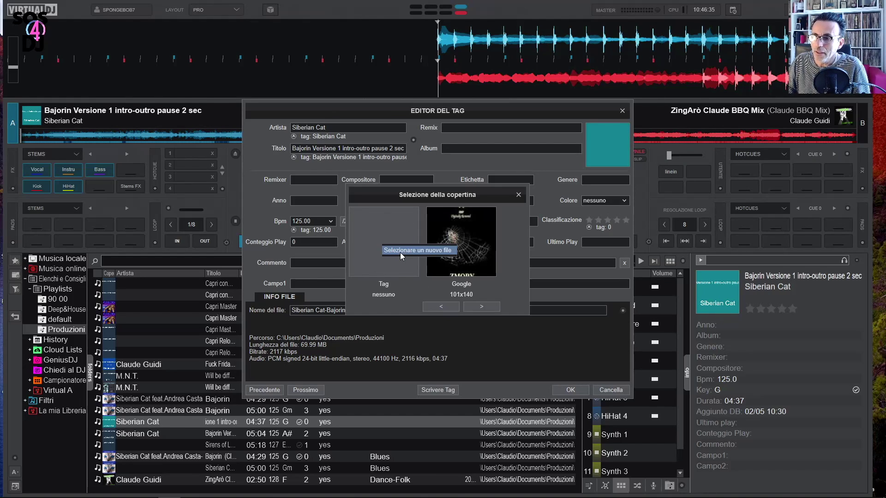
click(400, 253)
scroll(215, 206, down, 7)
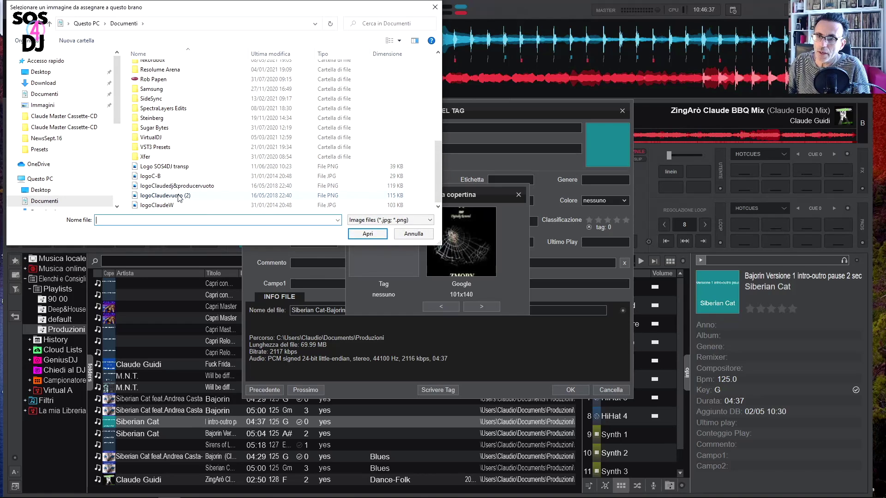
click(162, 195)
click(367, 234)
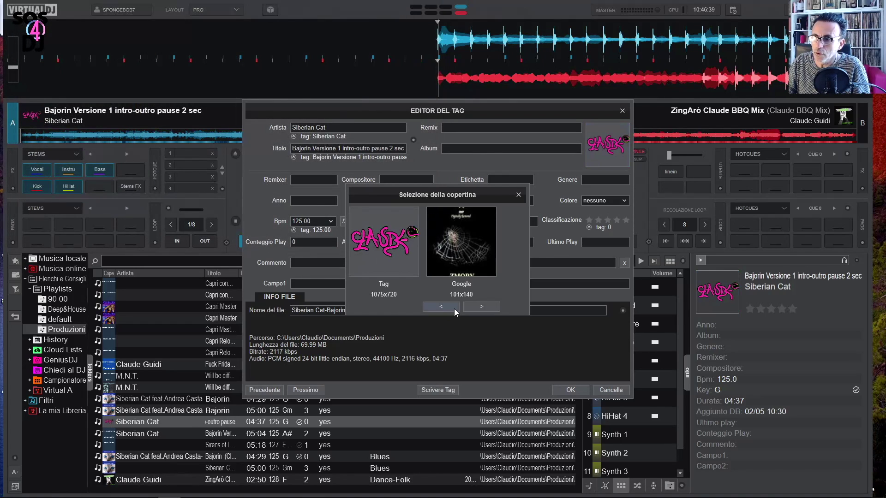
click(518, 195)
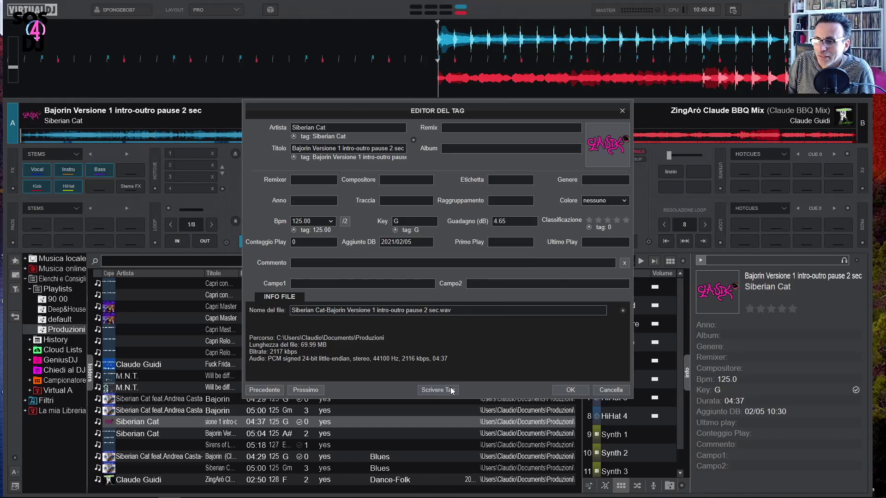
click(570, 390)
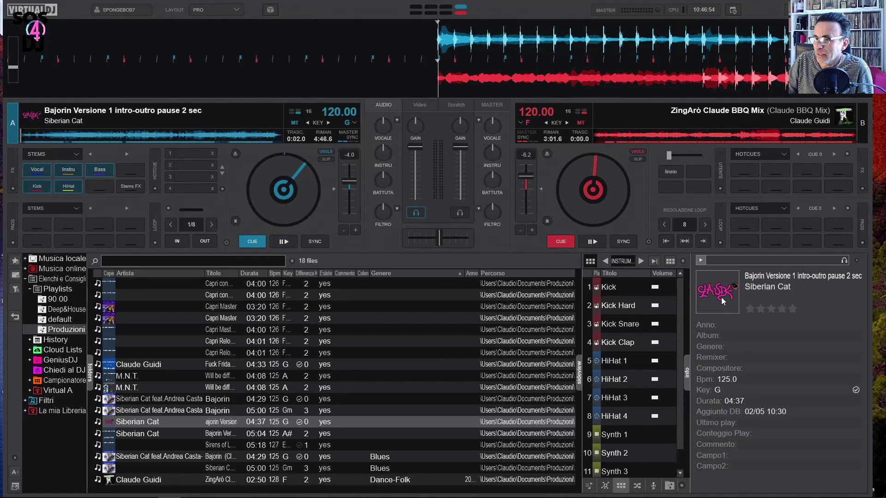
Step: Switch to the Essentials layout and browse the cover flow to the Bajorin Versione 1 track's new cover
click(222, 13)
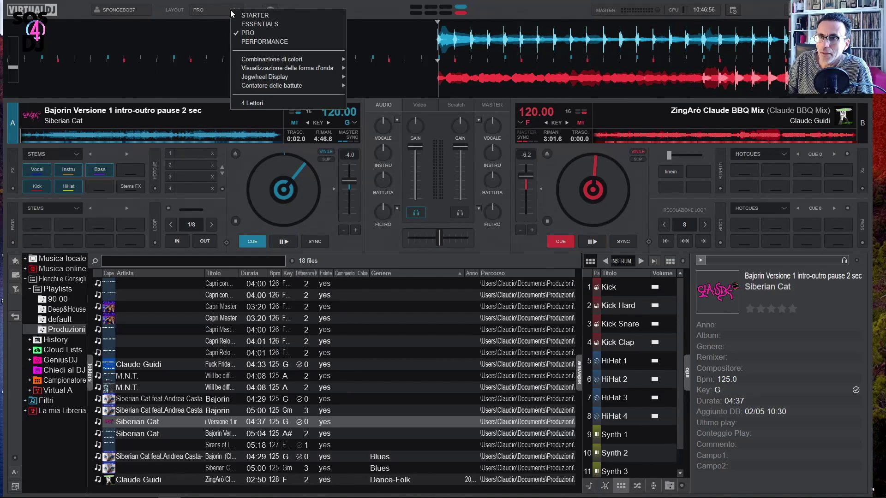
click(245, 20)
scroll(335, 316, down, 2)
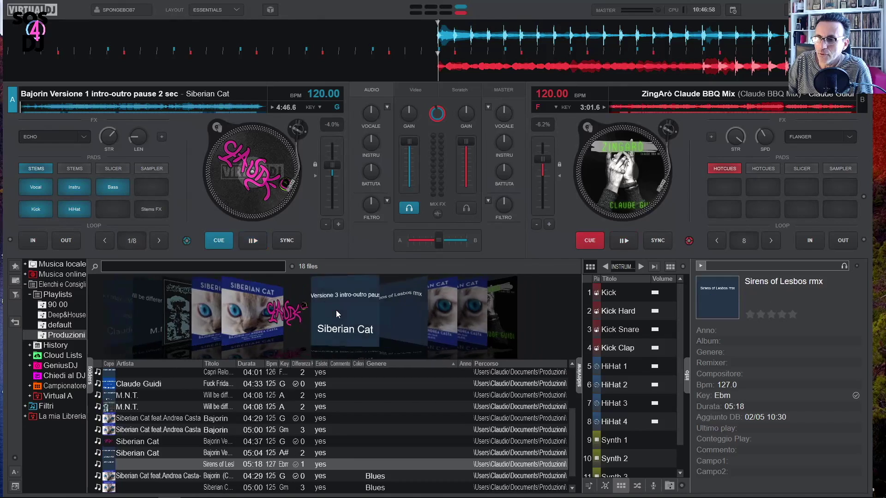
scroll(336, 316, up, 3)
scroll(413, 314, down, 1)
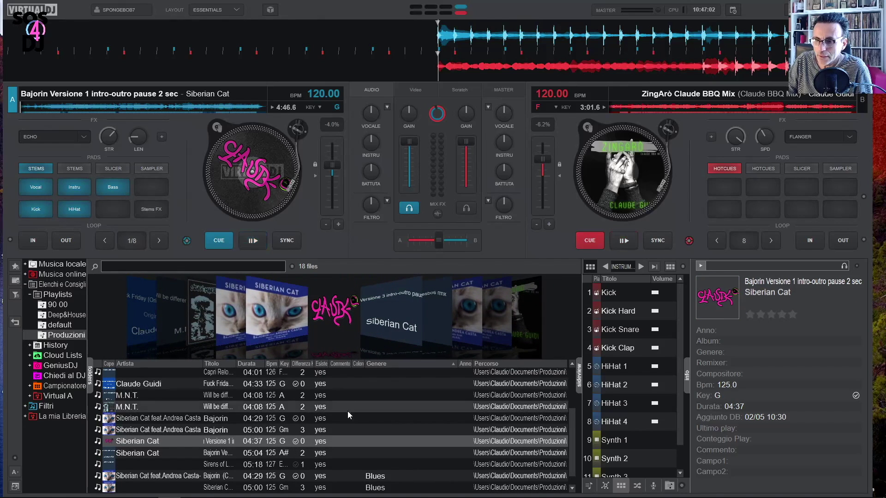
Step: Check the new cover on deck A's platter by moving it and playing briefly, and return to the cue point
drag(212, 151, 233, 197)
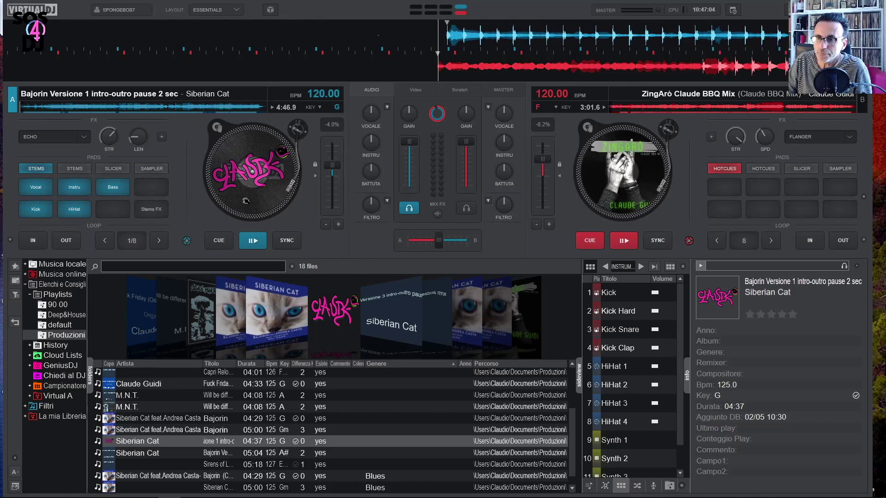
click(258, 239)
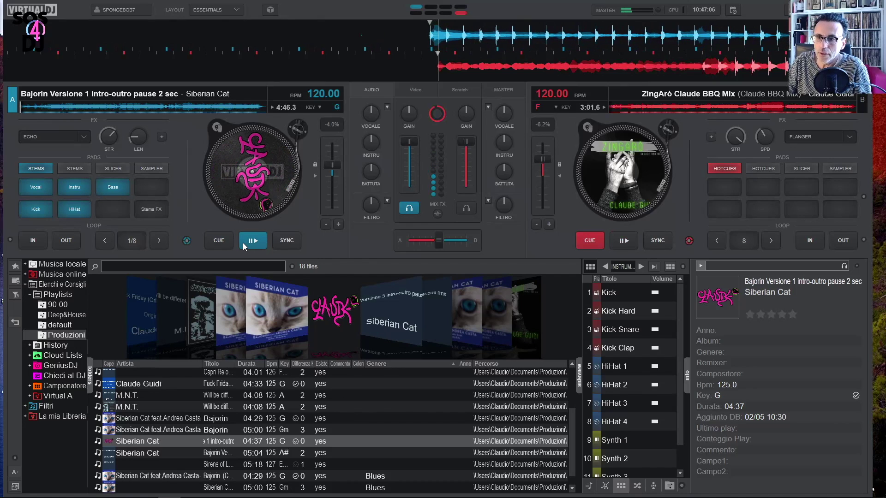
click(217, 243)
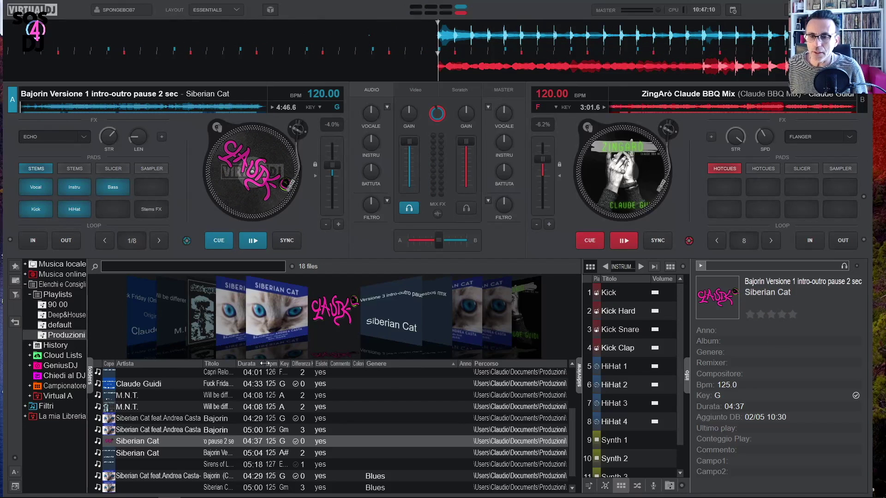
Step: Select the Capri Master Extended Mix wav and both Capri Reloaded Master Extended Mix tracks and open them together in the tag editor
scroll(251, 387, down, 1)
scroll(230, 438, up, 7)
click(218, 444)
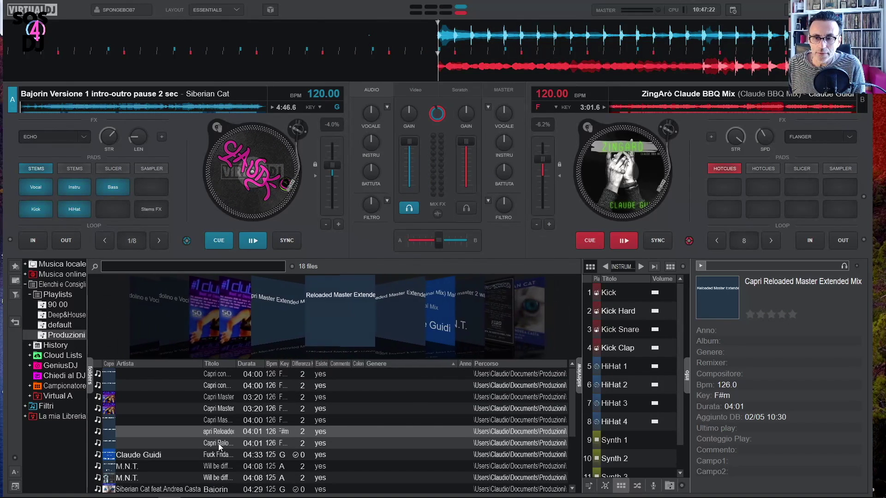
shift+click(227, 420)
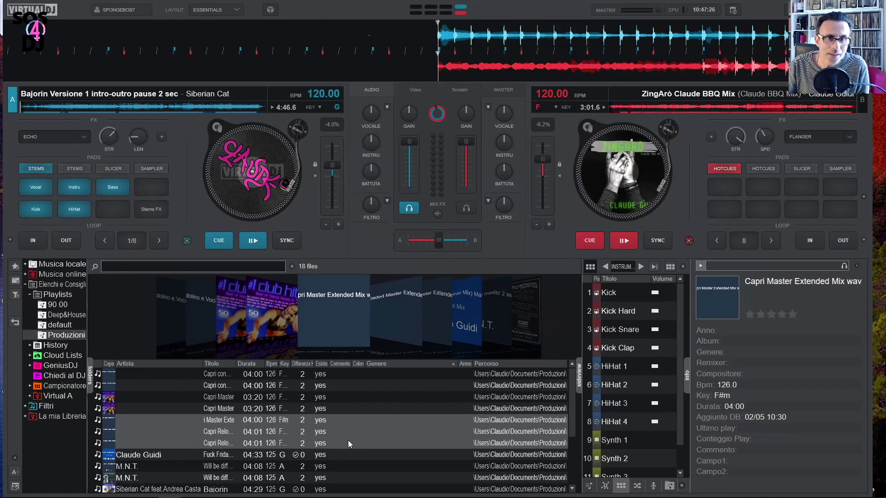
right_click(226, 425)
click(239, 432)
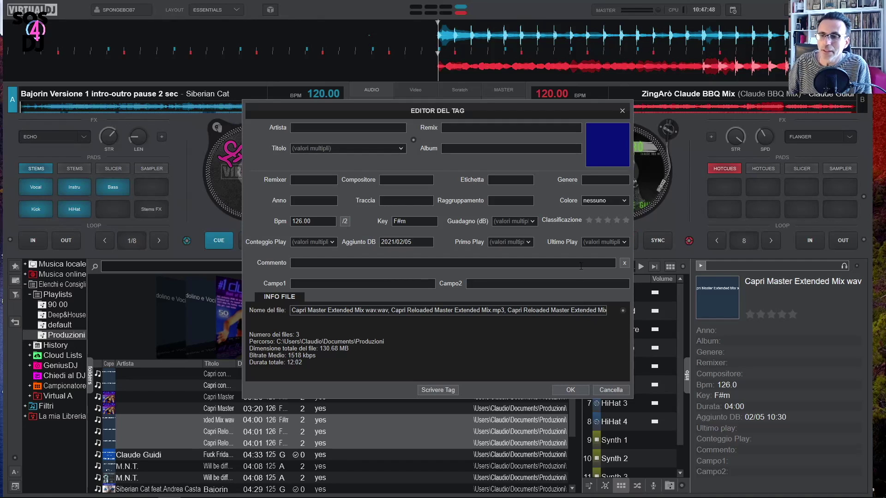
Step: Open the cover selection for the three selected tracks and browse its Google suggestions up to the sixth image
click(603, 150)
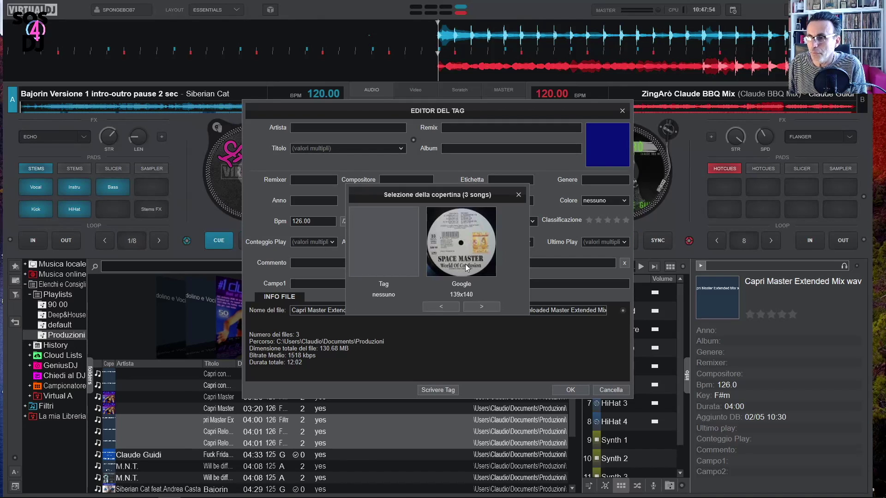
click(486, 307)
click(486, 308)
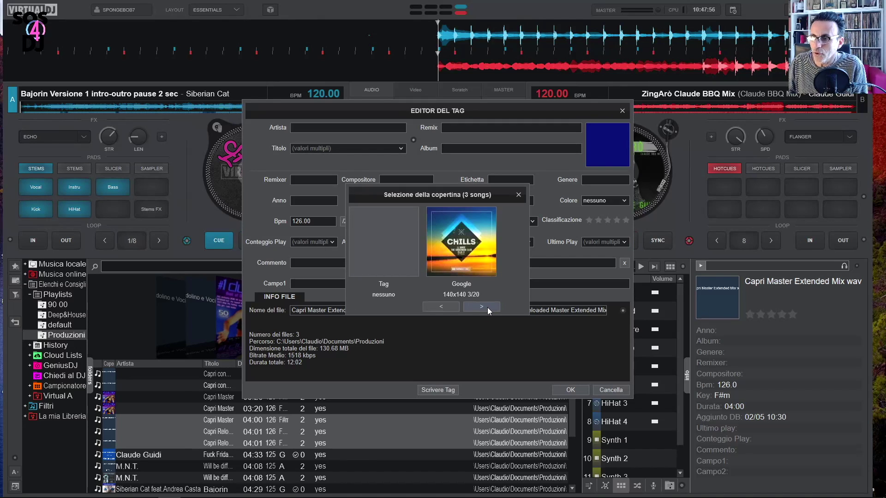
click(486, 308)
click(487, 307)
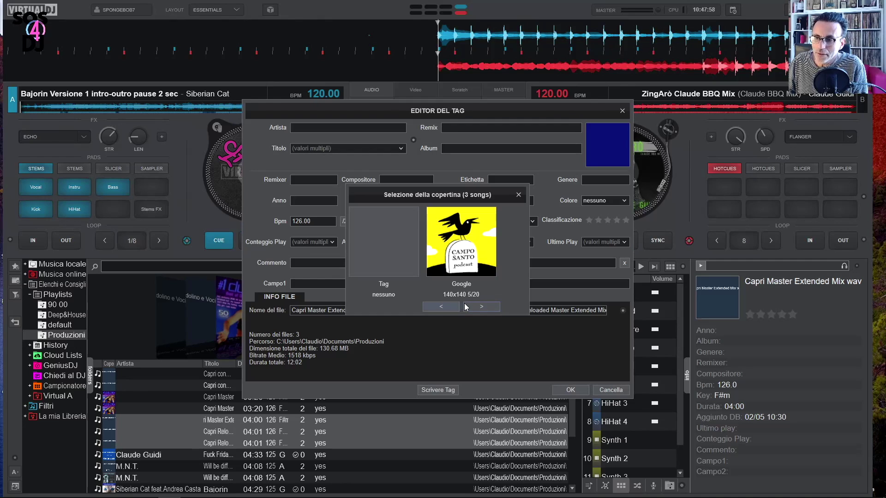
click(480, 307)
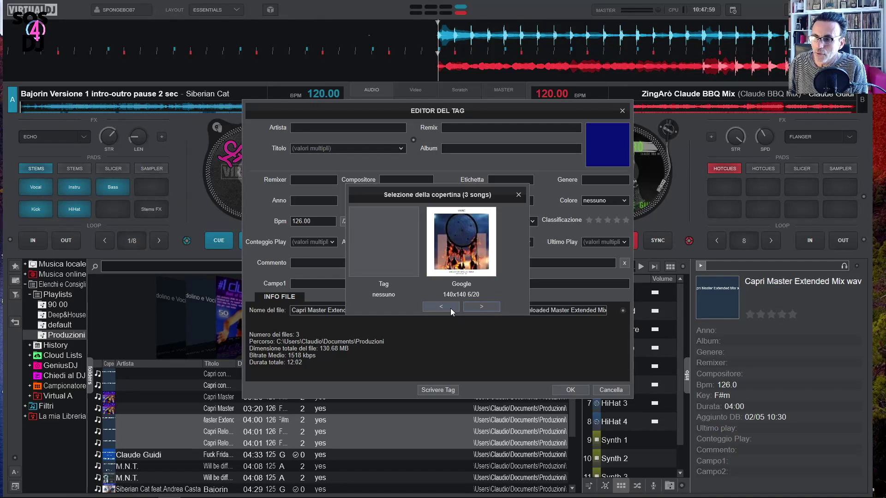
Step: Assign the Logo SOS4DJ transp image from the Documenti folder as cover for all three tracks and confirm the tag editor
click(388, 228)
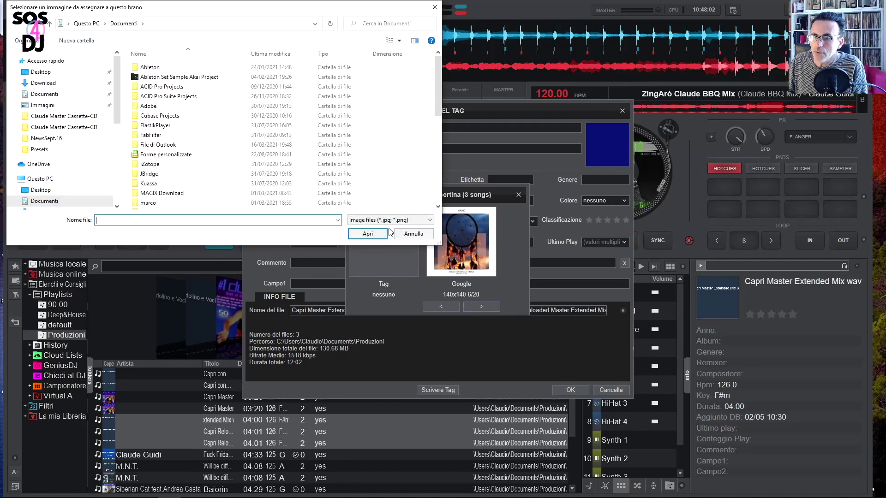
scroll(231, 161, down, 7)
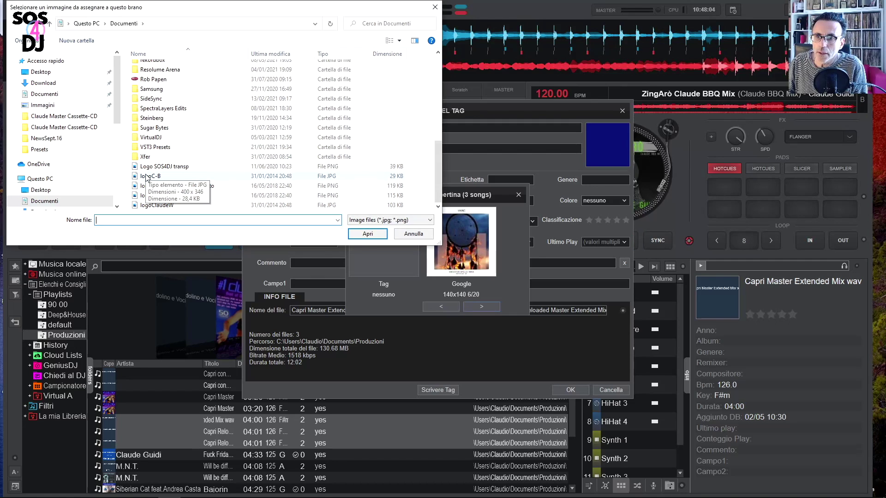
click(155, 167)
click(364, 234)
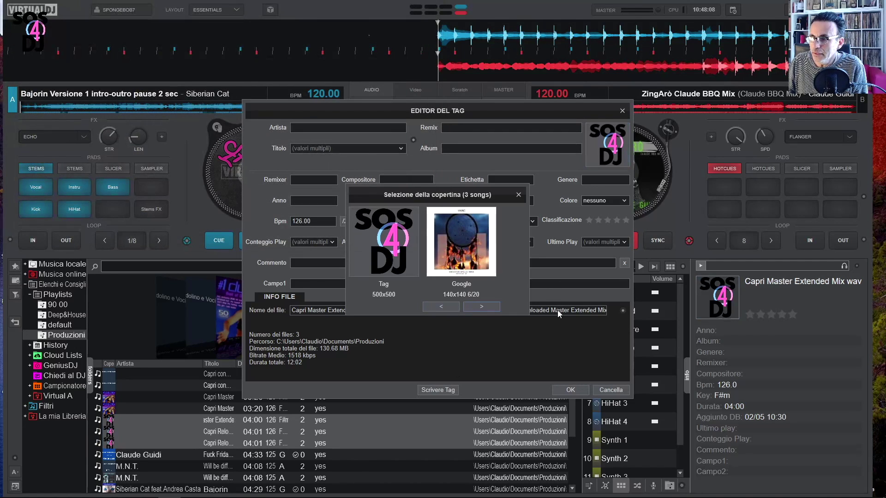
click(570, 390)
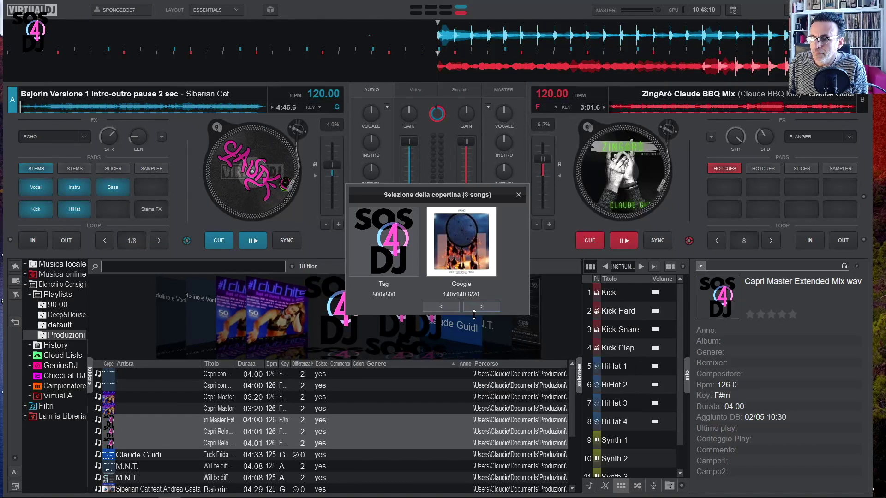
click(518, 195)
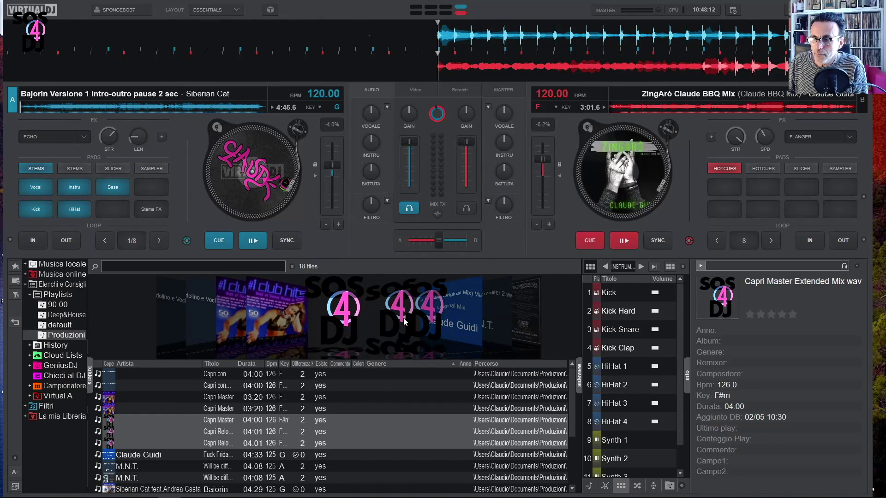
Step: Review the playlist's covers around the edited Capri tracks and widen the Titolo column
scroll(403, 322, down, 4)
scroll(192, 453, down, 2)
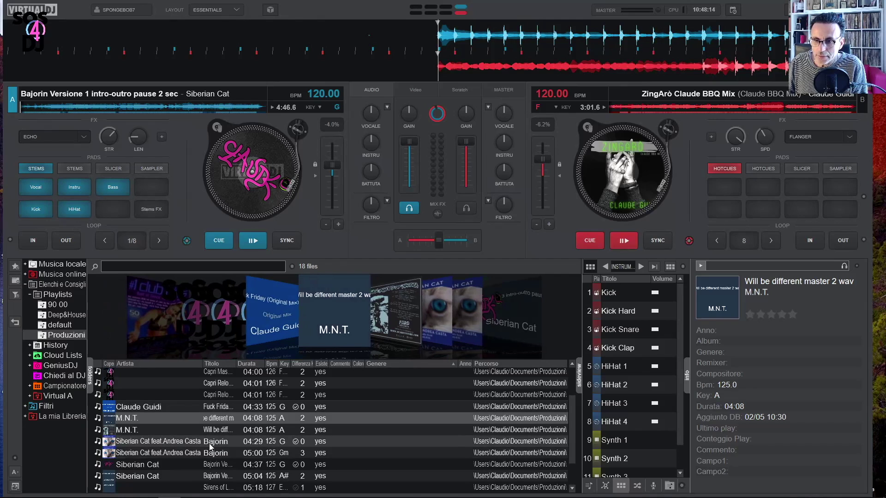
scroll(217, 441, up, 2)
click(222, 410)
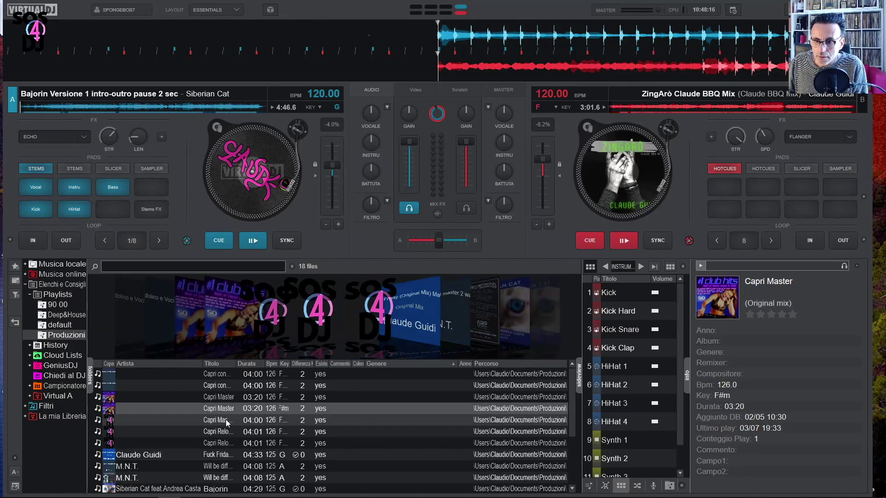
click(225, 420)
drag(237, 363, 265, 364)
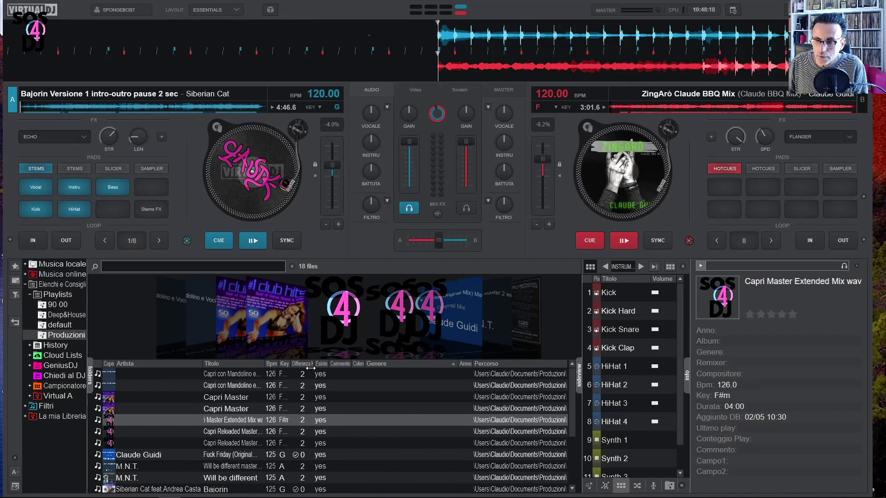
Step: Pick the two Capri Reloaded Master Extended Mix tracks from the cover flow and load one onto each of decks A and B
click(230, 409)
click(229, 421)
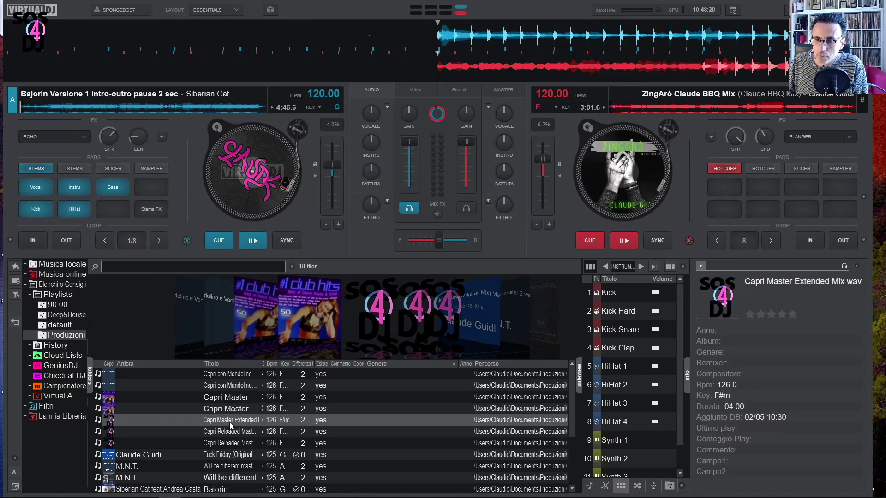
click(229, 443)
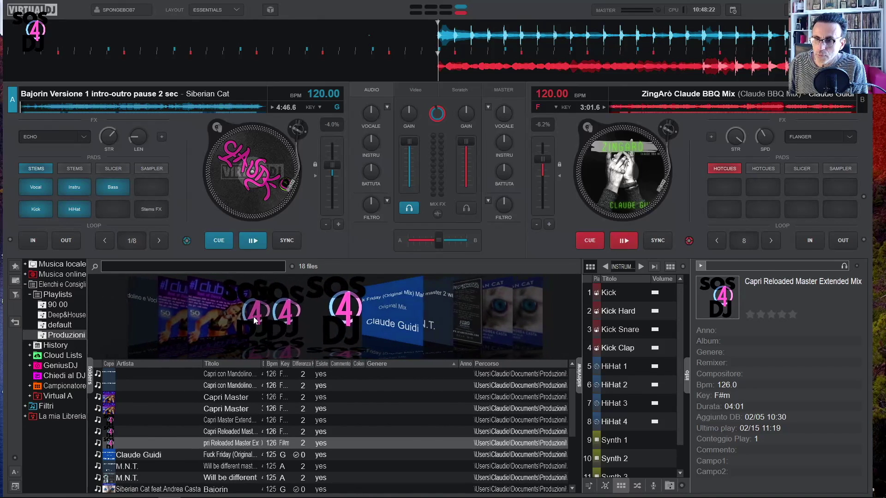
click(254, 317)
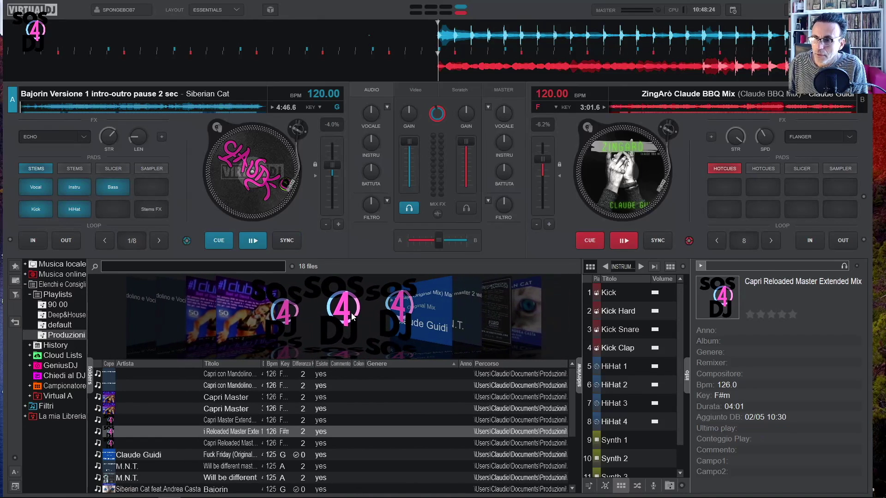
double_click(352, 316)
drag(392, 309, 703, 121)
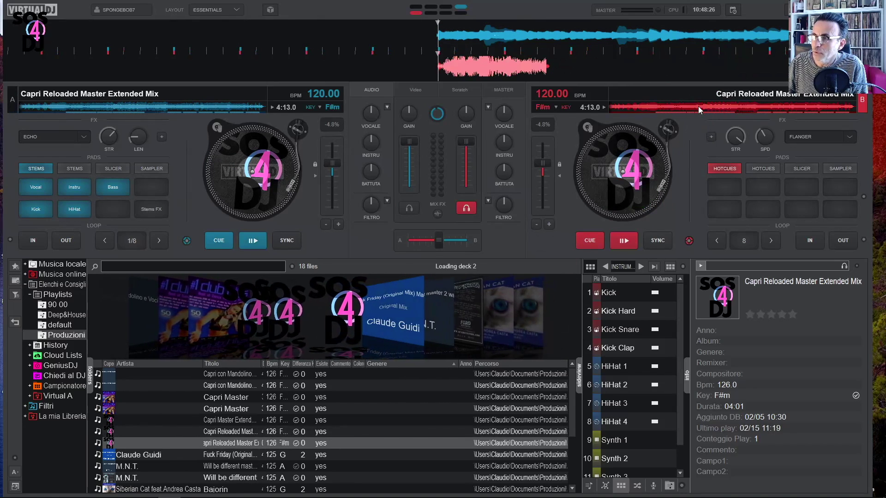
Step: Try playback on deck B, return it to its cue point, and turn deck A's platter slightly to check its cover
click(632, 245)
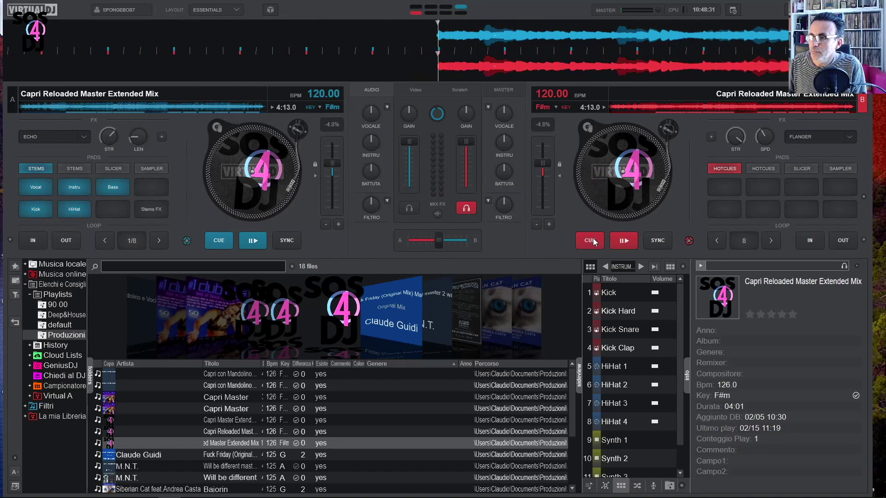
click(591, 239)
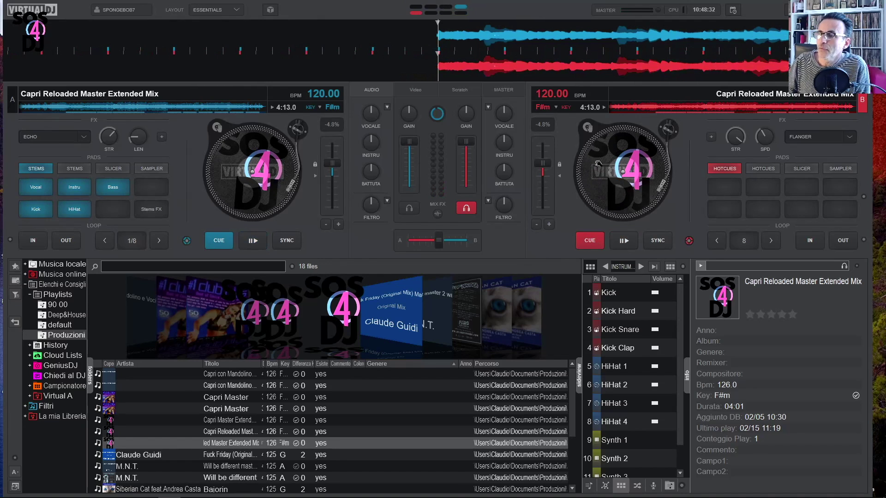
drag(270, 210, 244, 215)
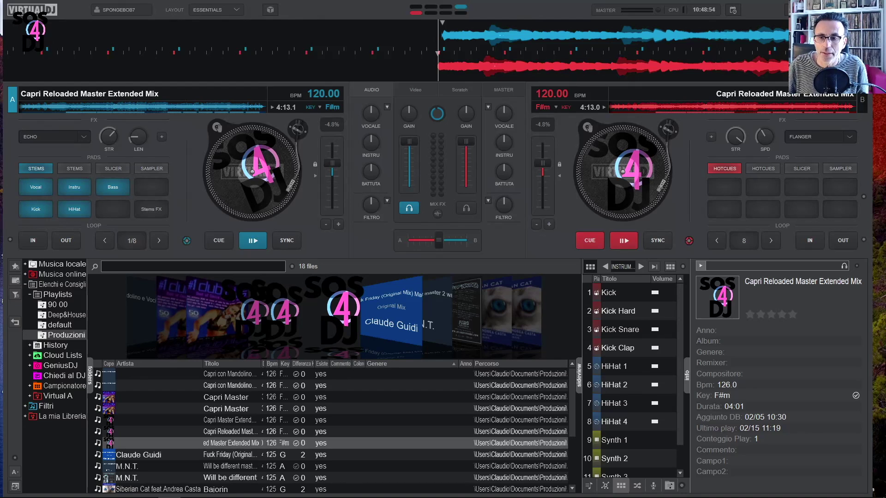
Step: Open the 90 00 playlist and select the range of tracks from COME INTO MY LIFE through RIGHT IN THE NIGHT
click(56, 304)
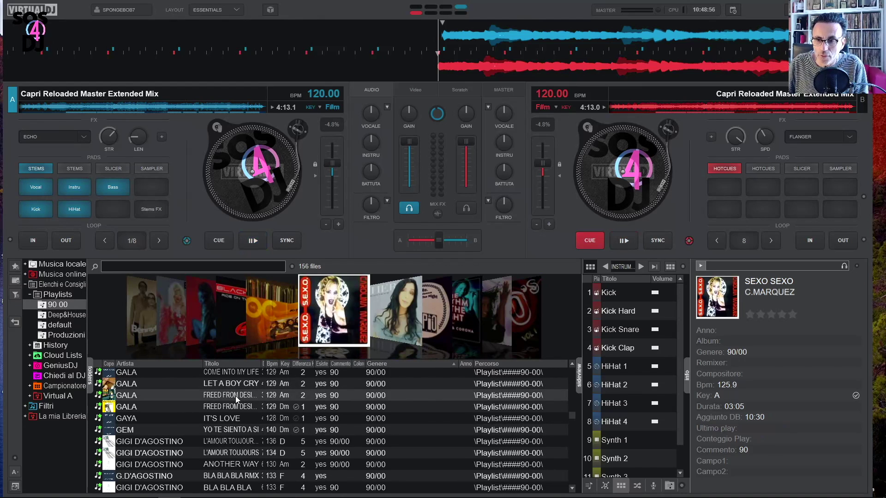
click(237, 372)
scroll(235, 376, down, 3)
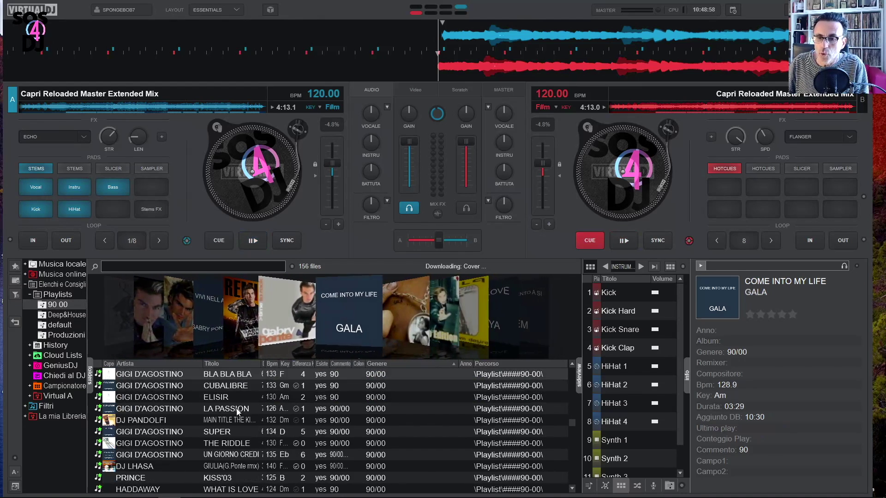
scroll(237, 412, down, 3)
click(237, 443)
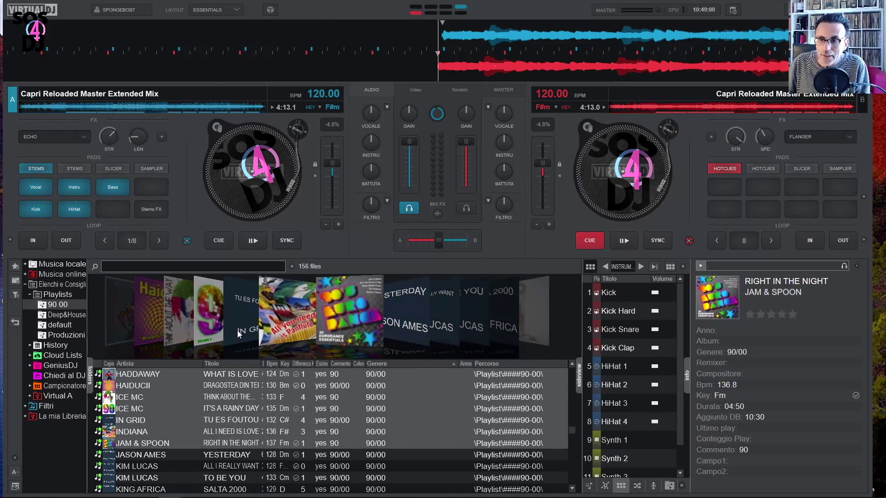
Step: Browse the cover flow around the ICE MC tracks and select IT'S A RAINY DAY by its cover
scroll(221, 333, up, 4)
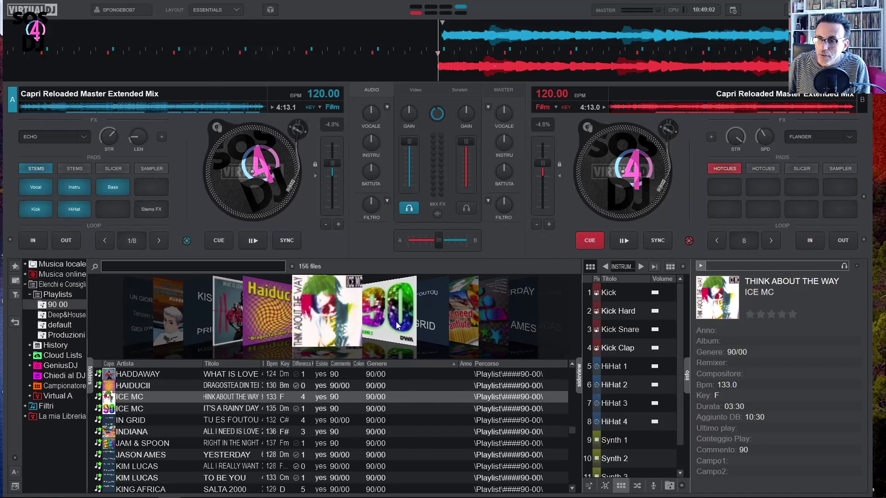
scroll(395, 322, down, 2)
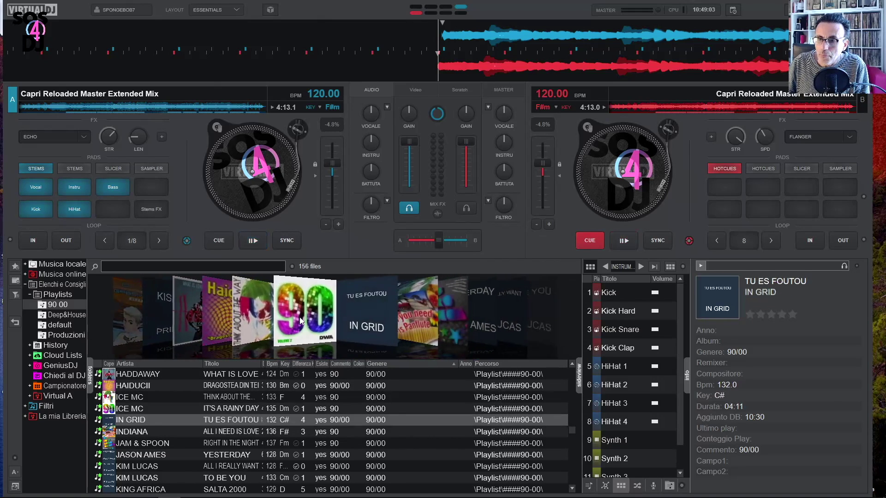
click(275, 322)
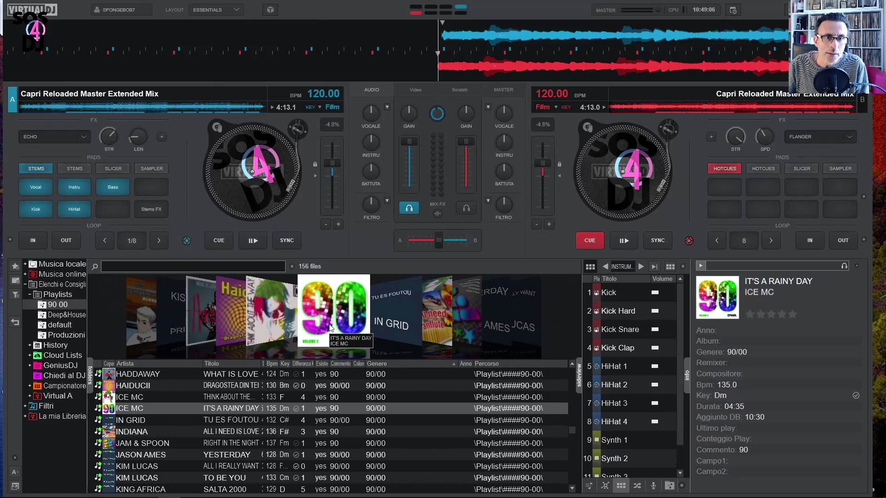